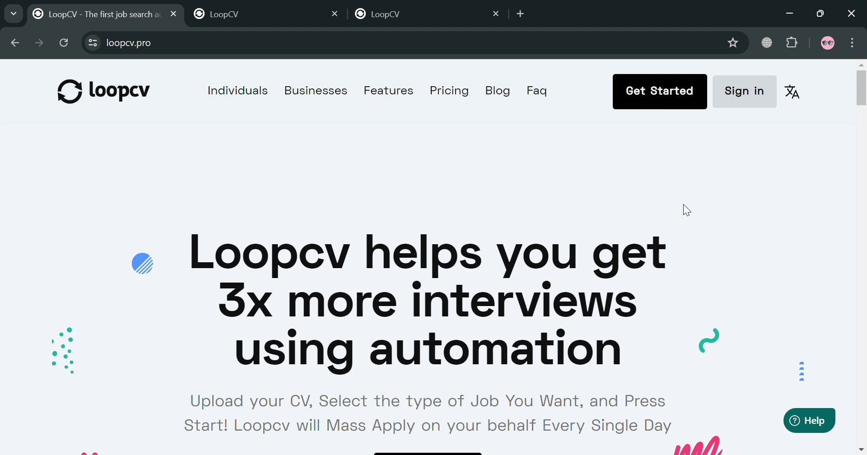
- Scroll up and down through the LoopCV page in the current tab
scroll(770, 302, down, 2)
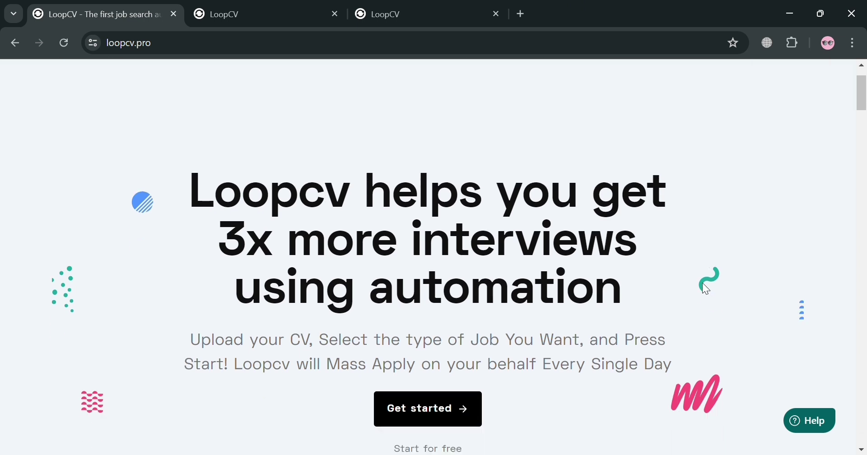
scroll(700, 284, down, 3)
scroll(701, 285, up, 3)
scroll(700, 285, down, 3)
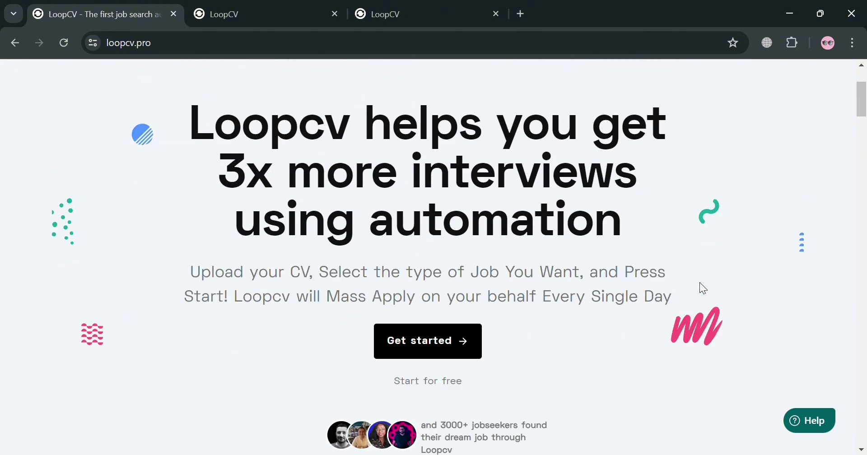
scroll(713, 265, down, 7)
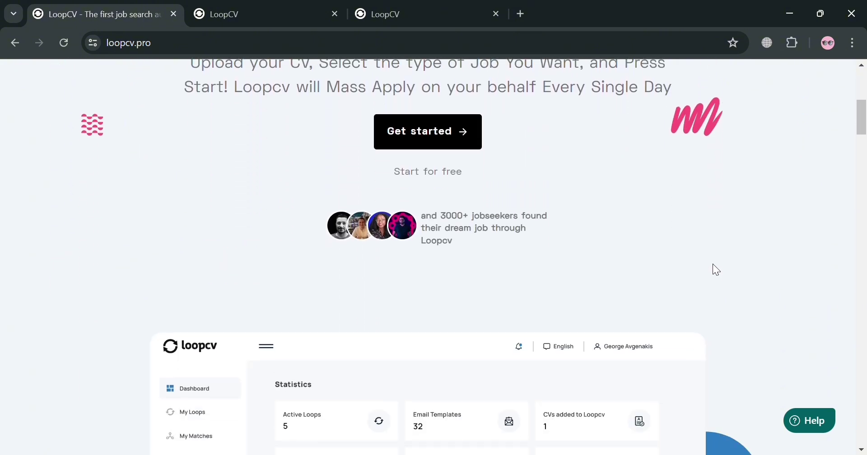
scroll(731, 237, down, 10)
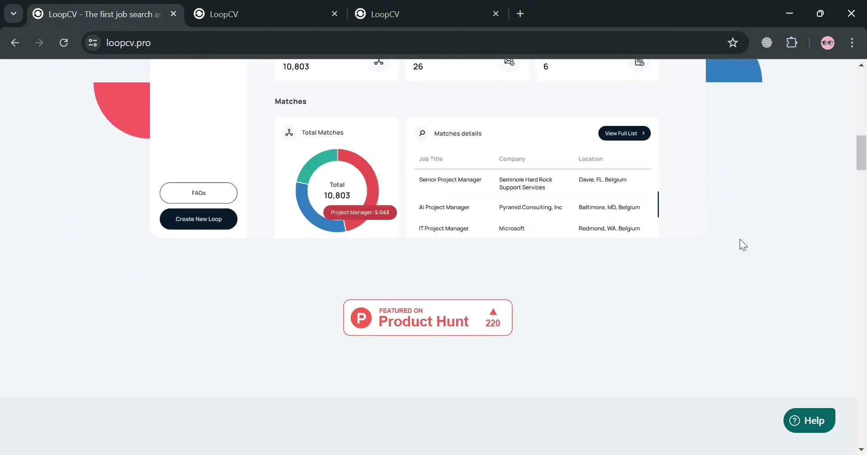
scroll(738, 240, down, 6)
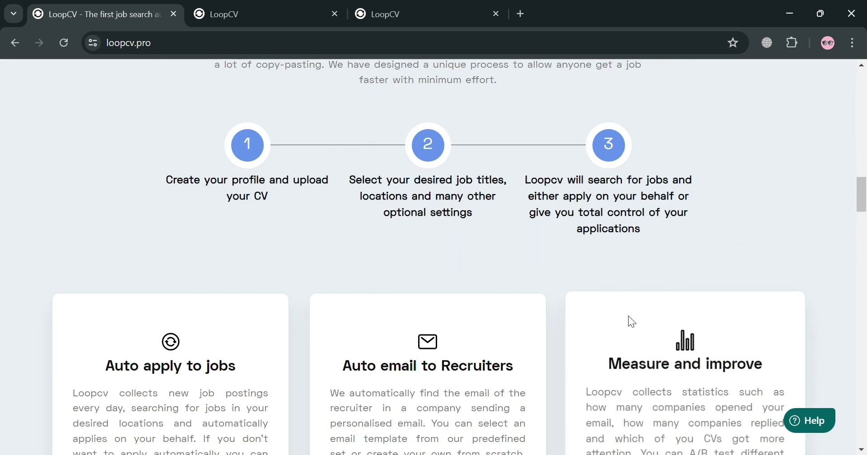
scroll(568, 253, down, 3)
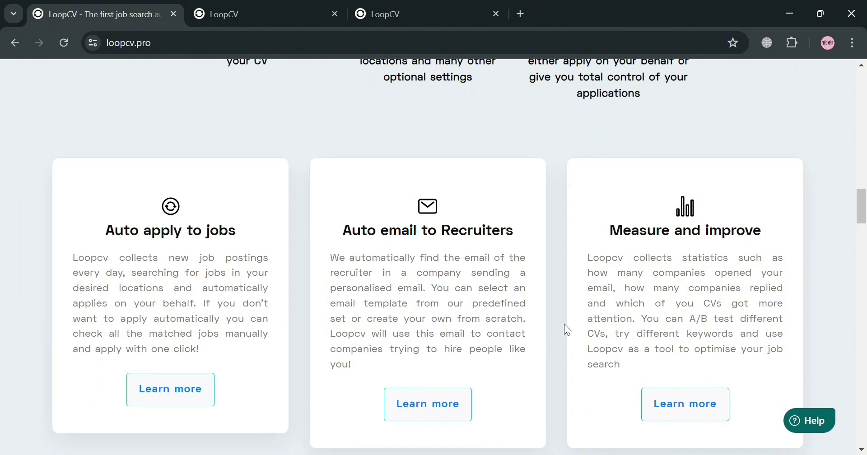
scroll(555, 341, down, 2)
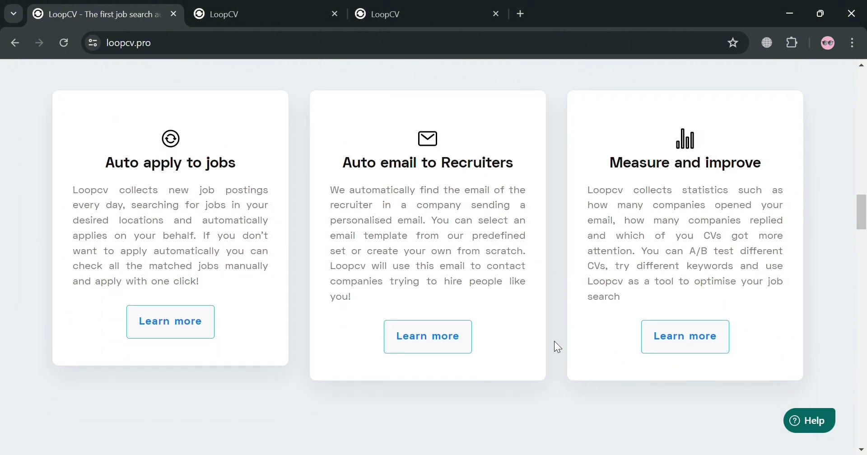
scroll(553, 340, down, 3)
scroll(553, 341, up, 3)
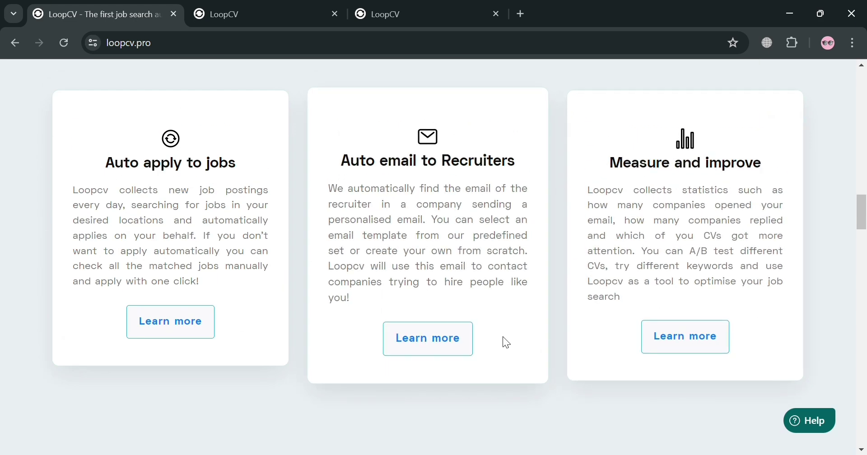
scroll(533, 334, down, 9)
scroll(550, 332, down, 4)
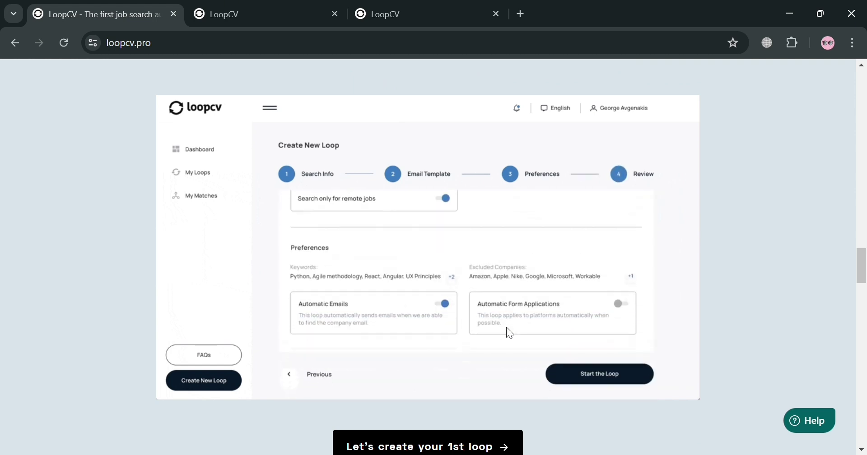
scroll(575, 387, down, 9)
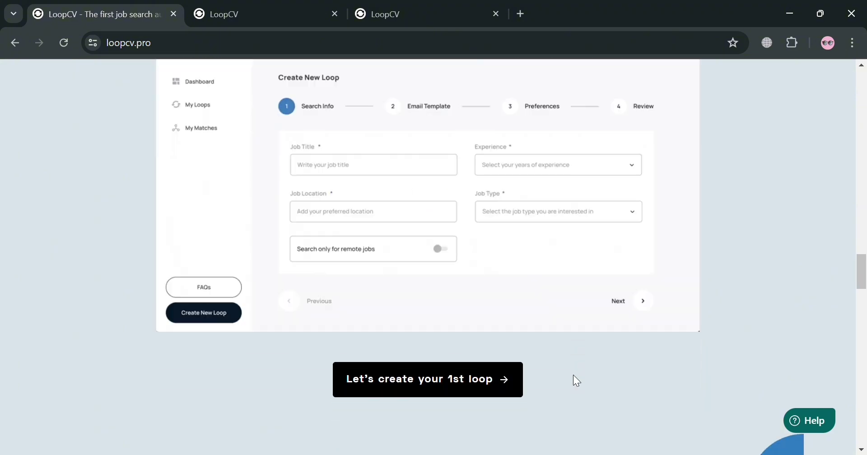
scroll(564, 370, up, 10)
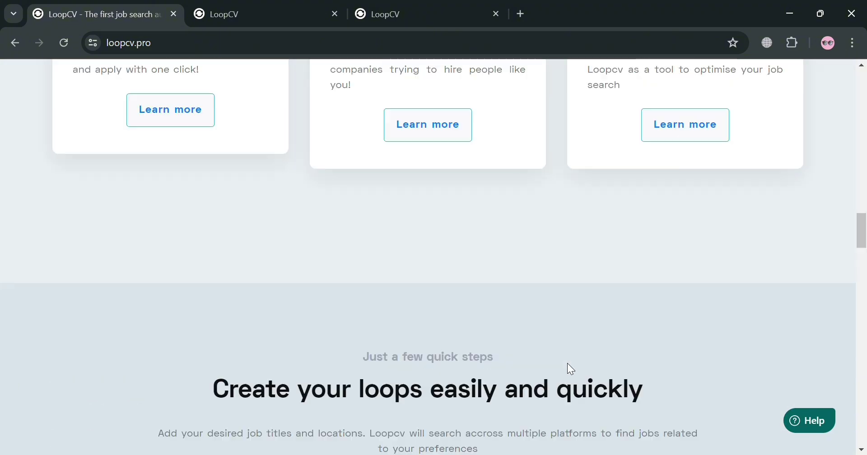
scroll(863, 184, up, 10)
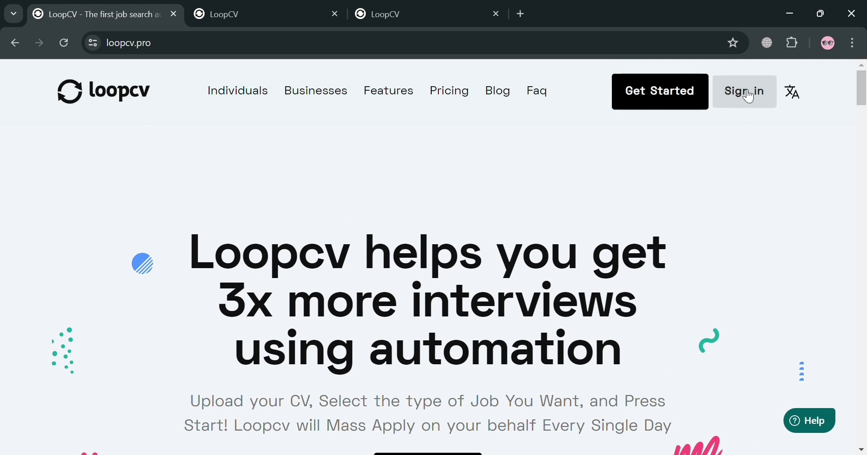
- Switch to the second LoopCV tab and scroll through the empty registration form
click(275, 15)
scroll(362, 227, up, 3)
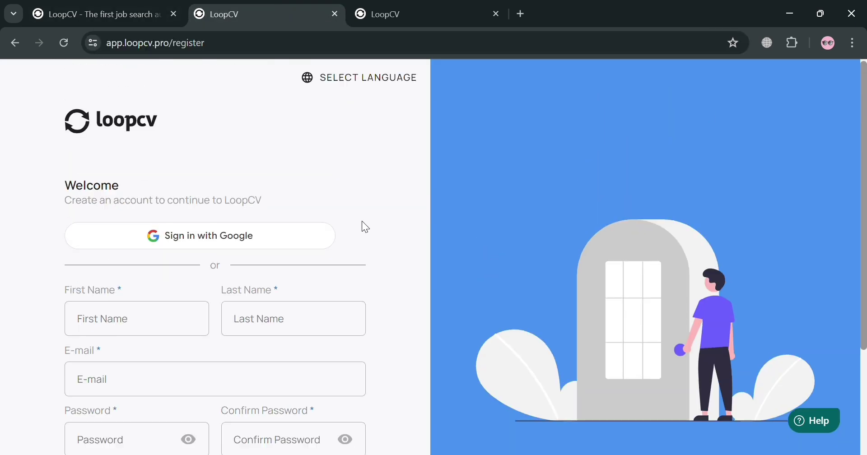
scroll(266, 248, down, 2)
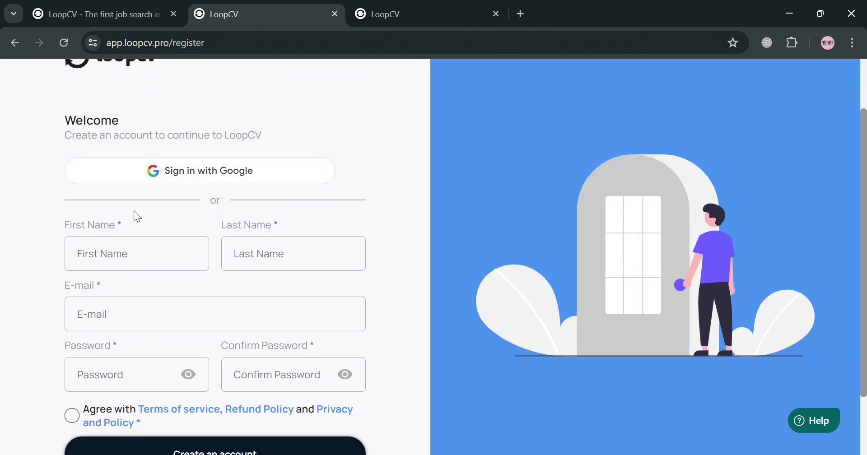
scroll(300, 296, down, 2)
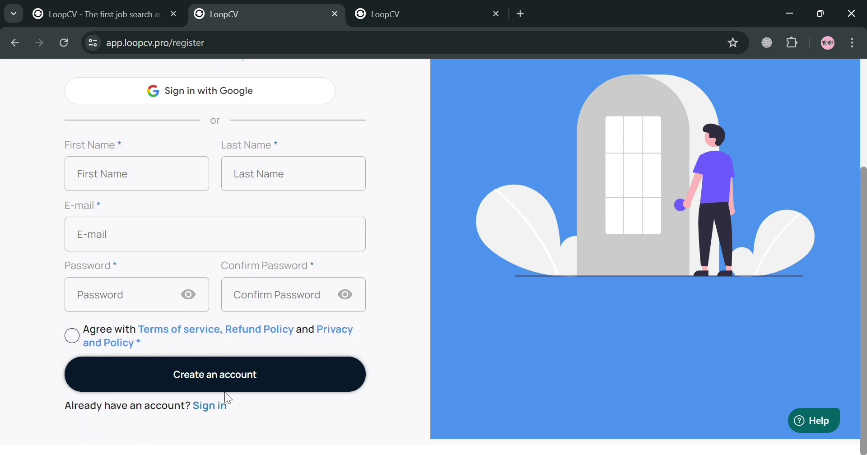
scroll(377, 294, up, 3)
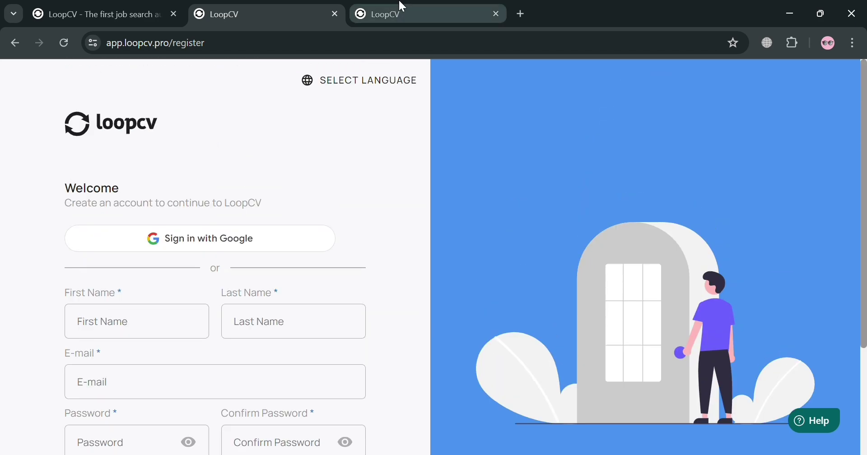
- Open the Overview dashboard with every statistic at 0, then collapse and restore the sidebar
click(406, 6)
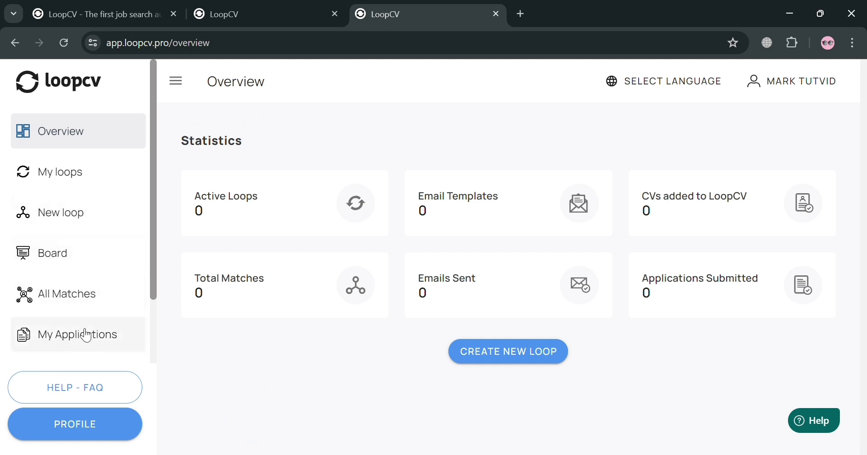
scroll(79, 332, down, 2)
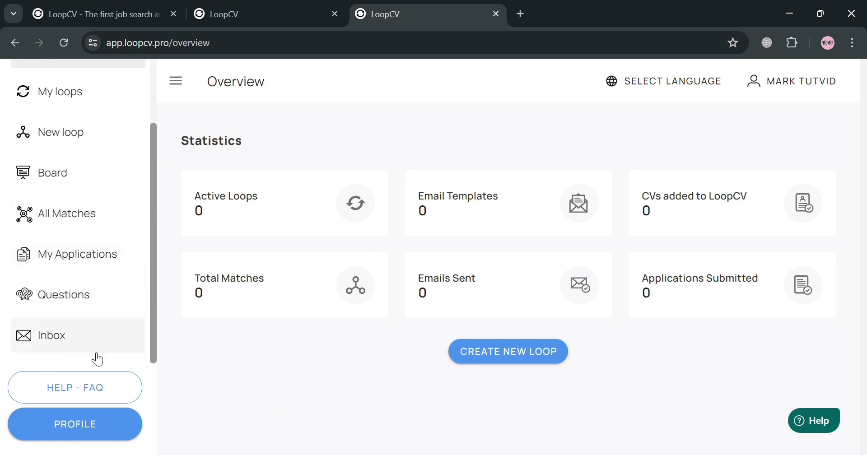
scroll(103, 337, up, 2)
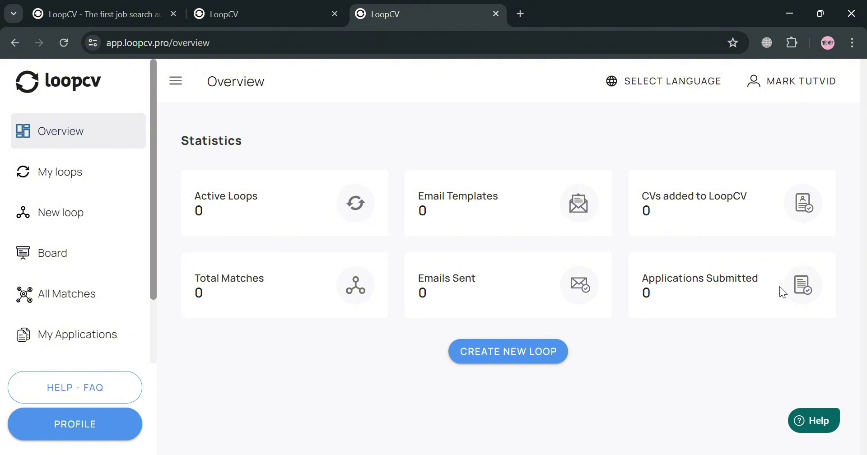
click(176, 81)
click(27, 82)
- Start a new loop and set its job title to Data Analyst
click(520, 352)
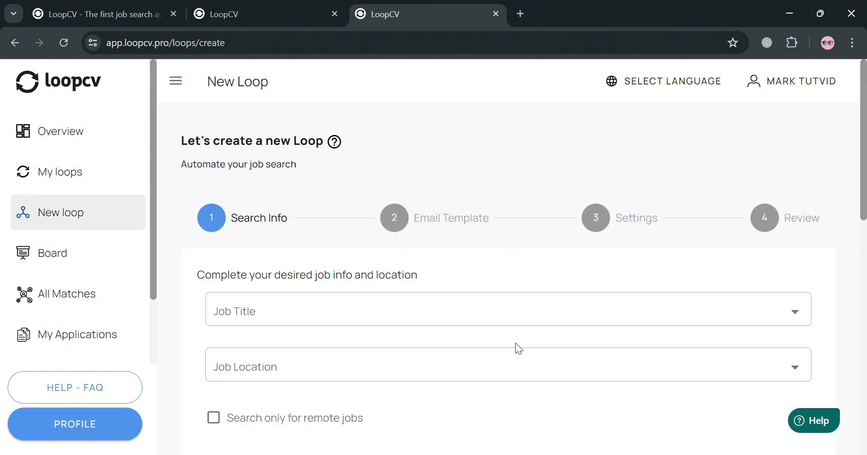
click(516, 307)
scroll(379, 361, down, 4)
scroll(384, 345, up, 4)
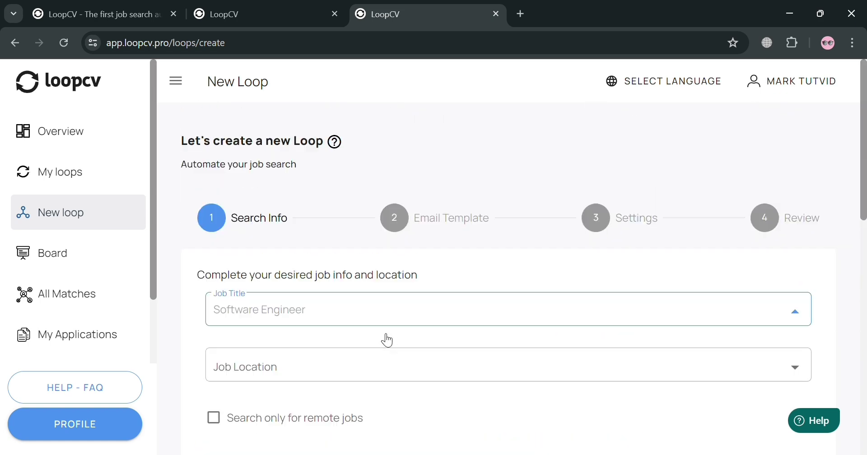
scroll(416, 312, down, 1)
scroll(416, 312, up, 1)
text(Data Anal)
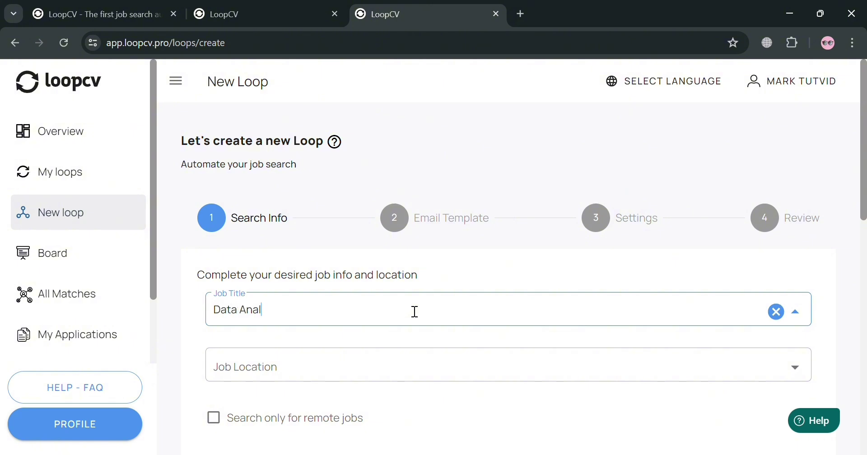
text(y)
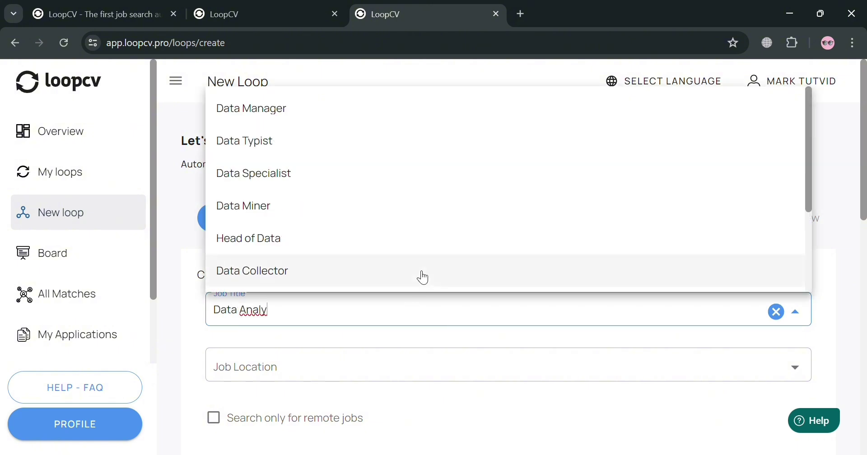
text(s)
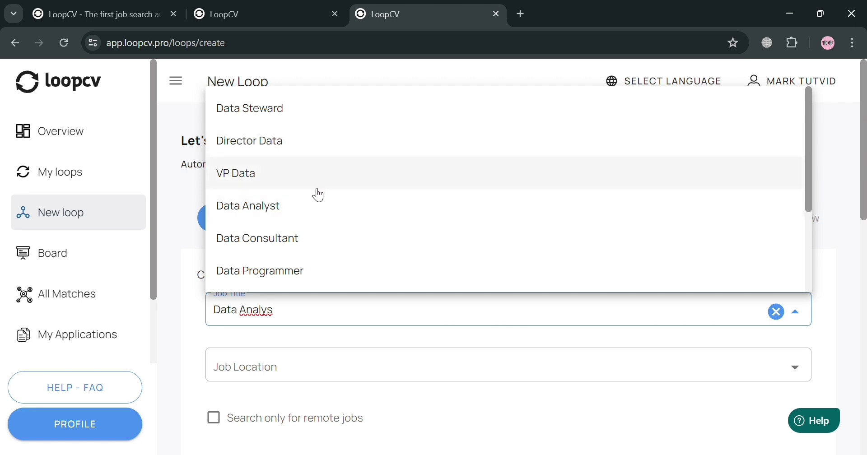
click(320, 208)
- Set the job location to New York, United States
scroll(349, 341, down, 2)
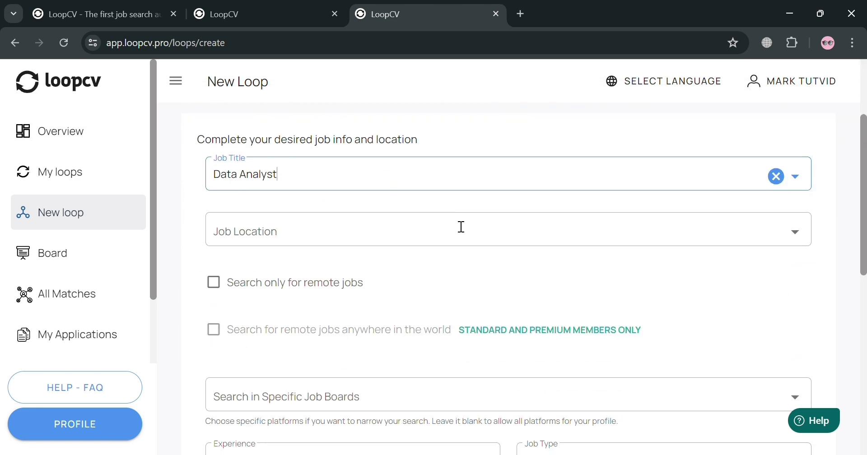
click(461, 227)
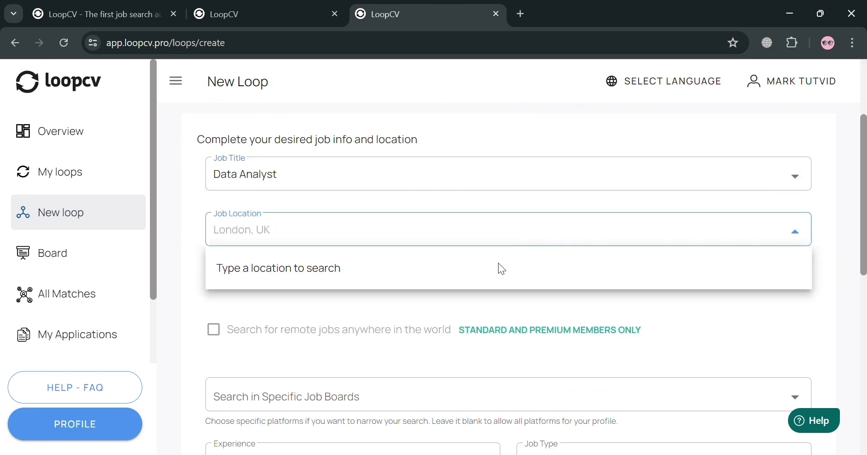
text(New)
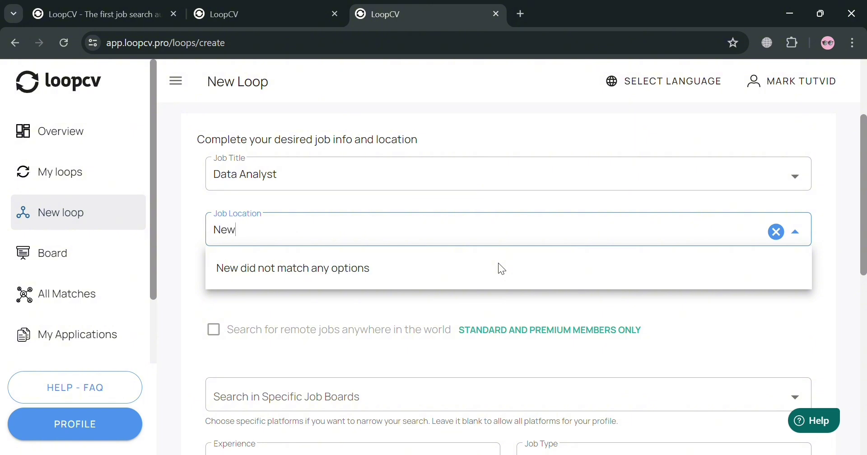
text( york)
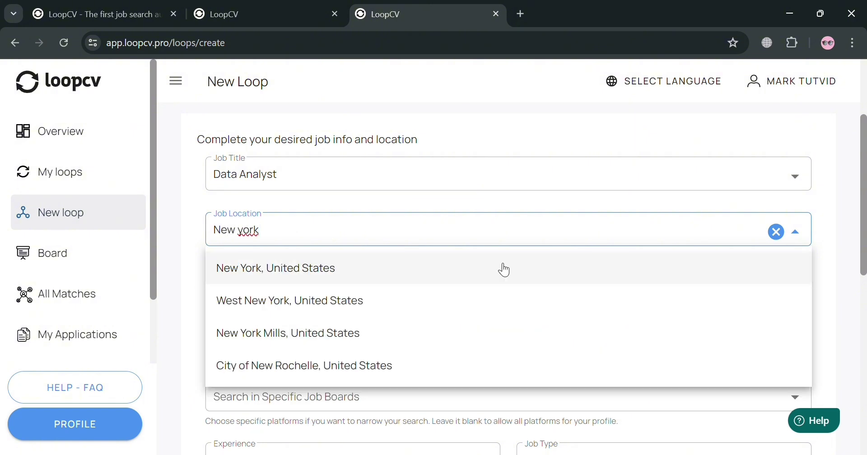
click(504, 269)
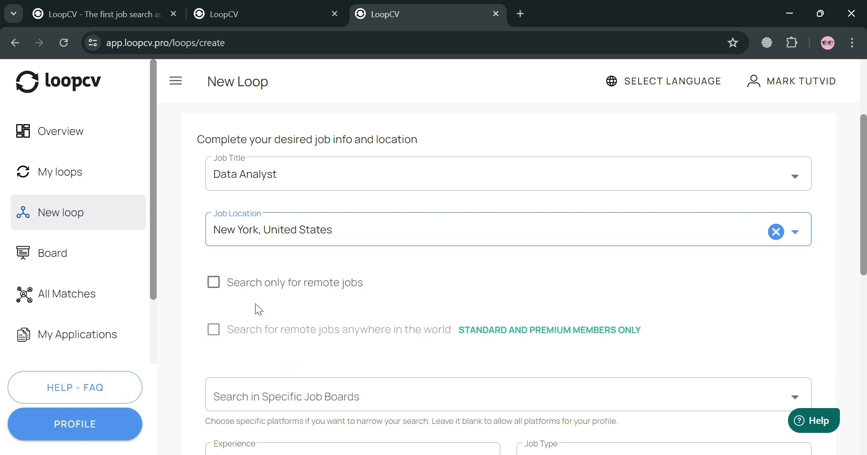
- Leave the remote-only search off and select no specific job boards
click(215, 284)
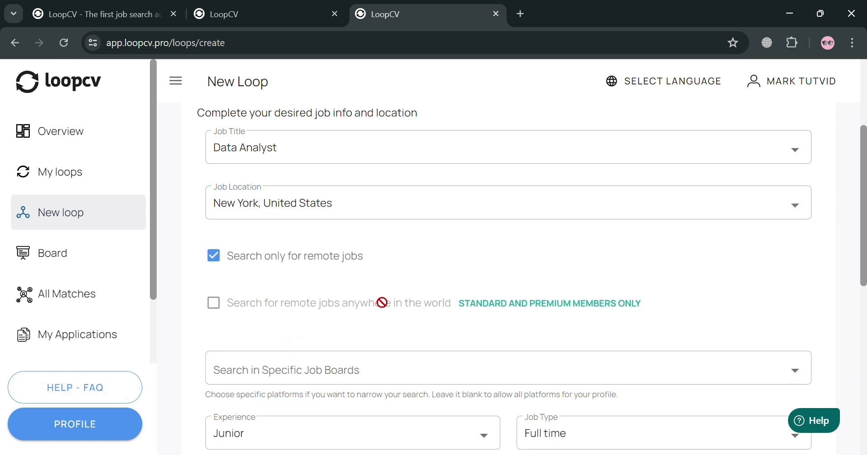
scroll(383, 304, down, 3)
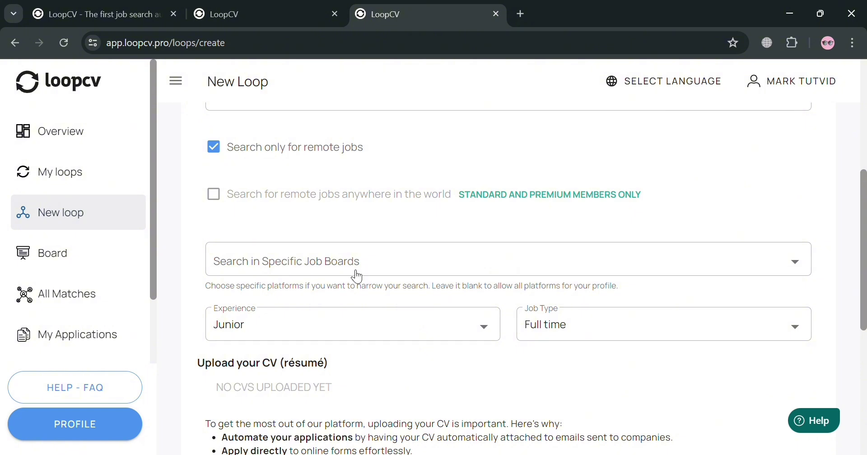
click(214, 147)
click(388, 269)
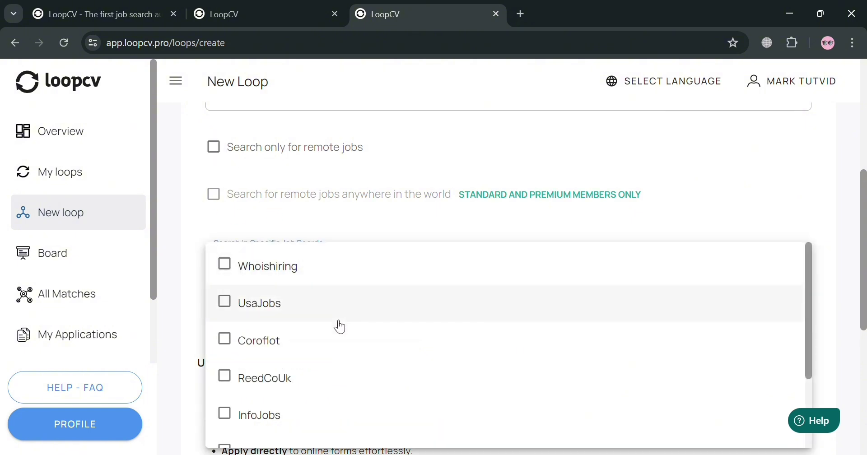
scroll(339, 347, down, 5)
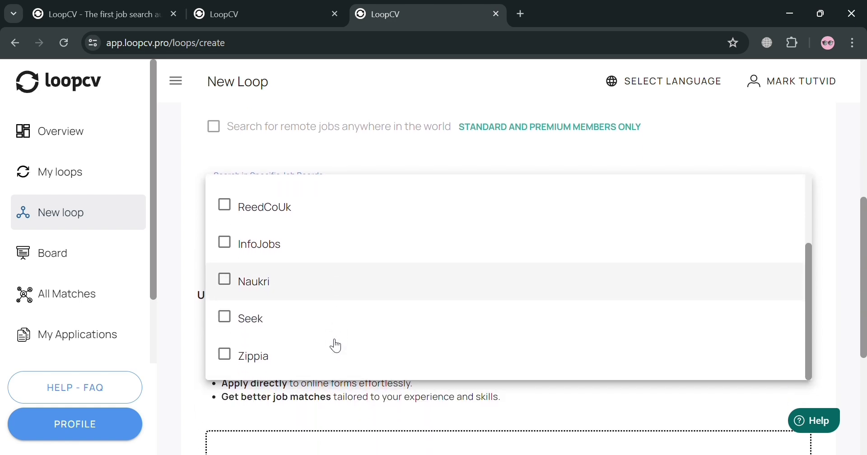
click(441, 152)
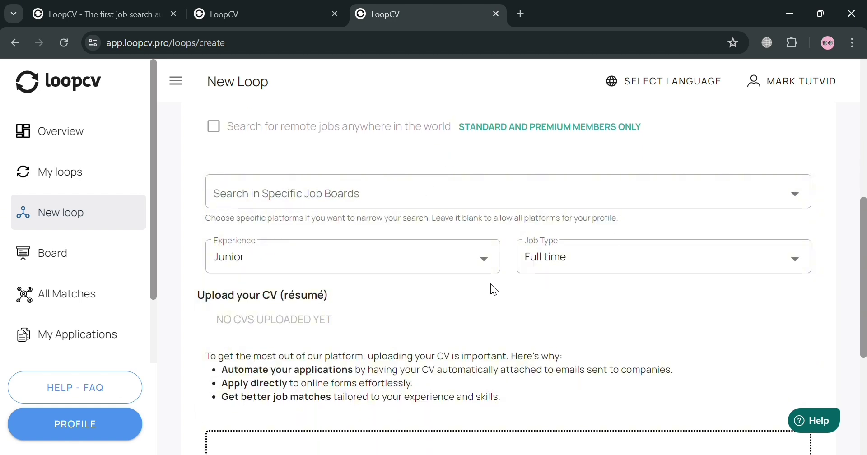
scroll(490, 285, down, 1)
- Set the experience level to Medior and keep the job type at Full time
click(465, 188)
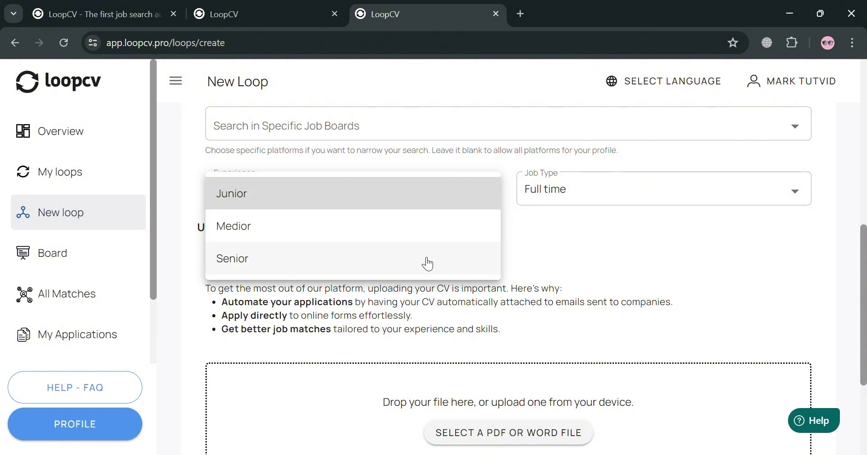
click(446, 226)
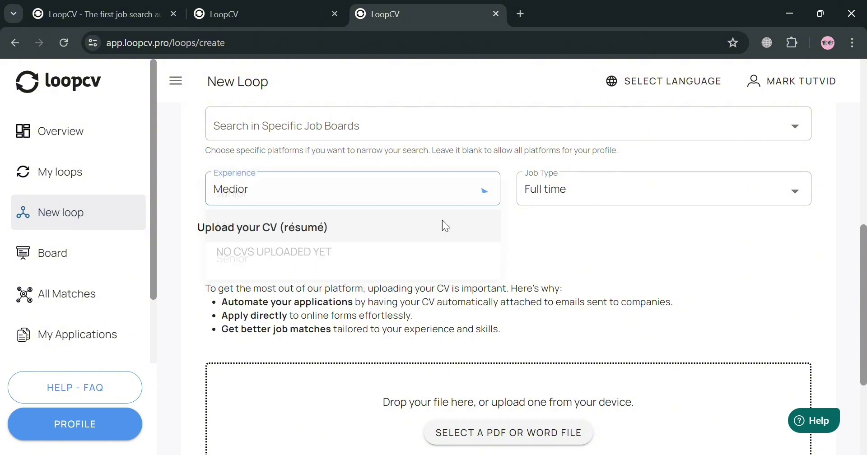
click(645, 199)
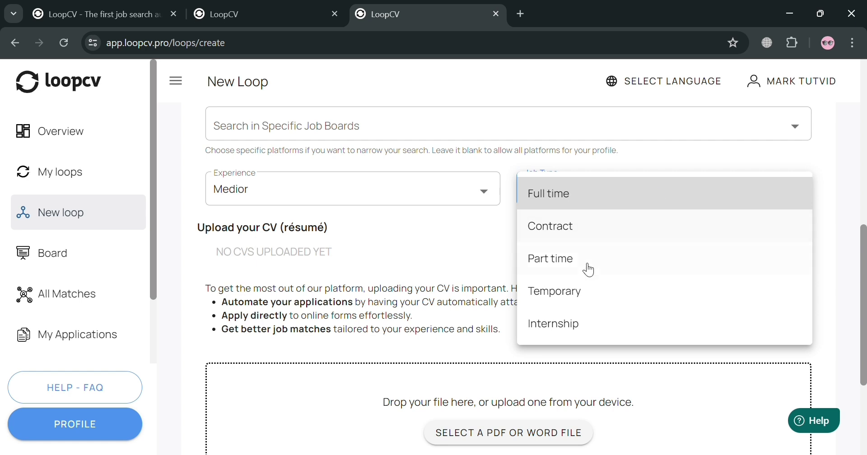
scroll(588, 266, down, 1)
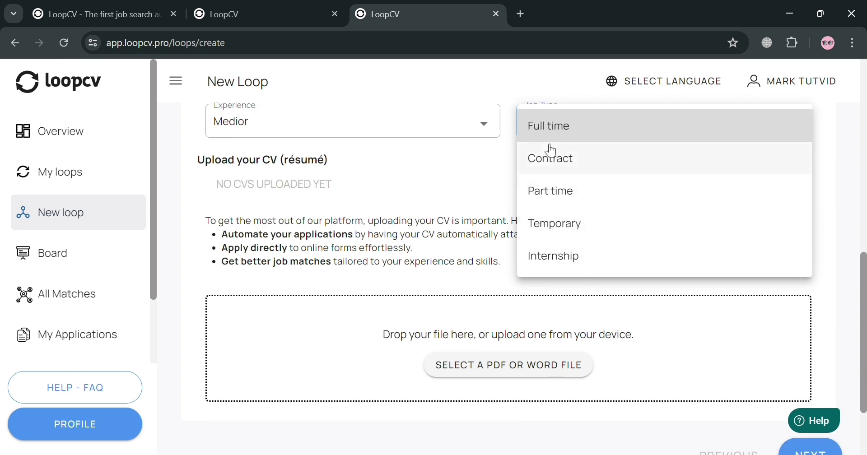
click(479, 192)
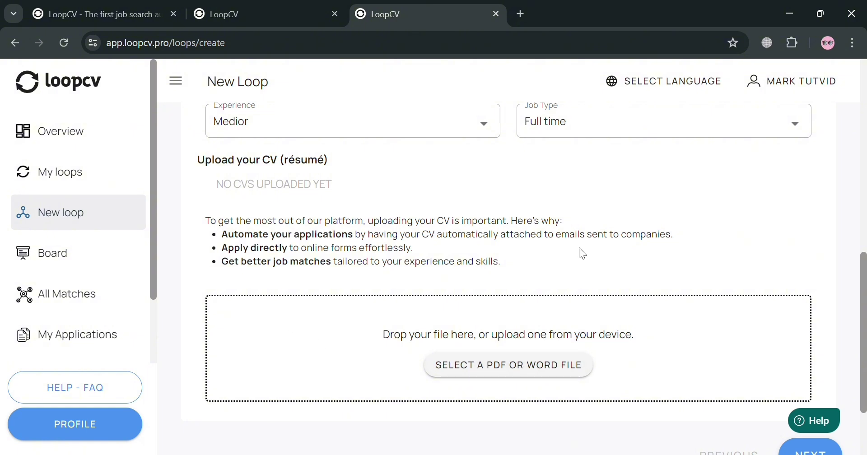
- Upload 'Intro to SAD_testbank.docx' as the CV and continue to the Email Template step
click(547, 372)
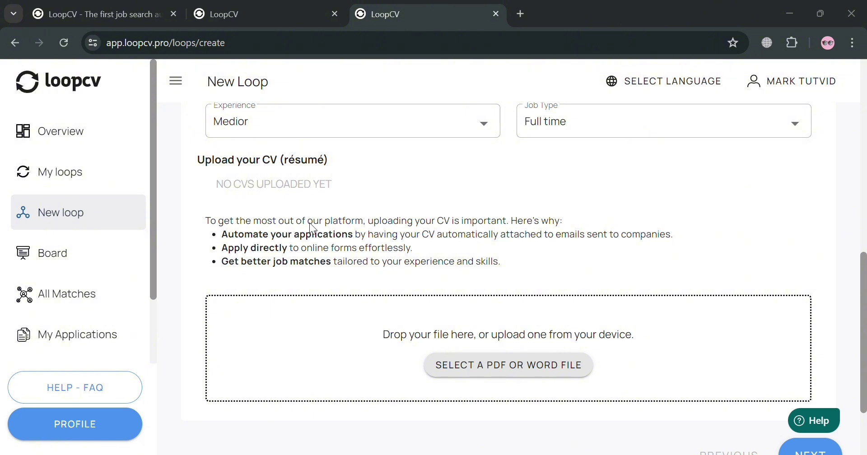
scroll(474, 289, down, 4)
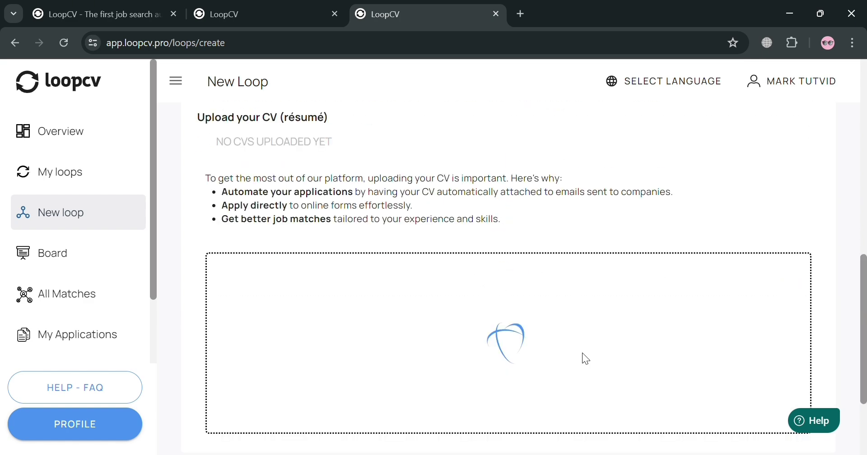
scroll(797, 338, down, 2)
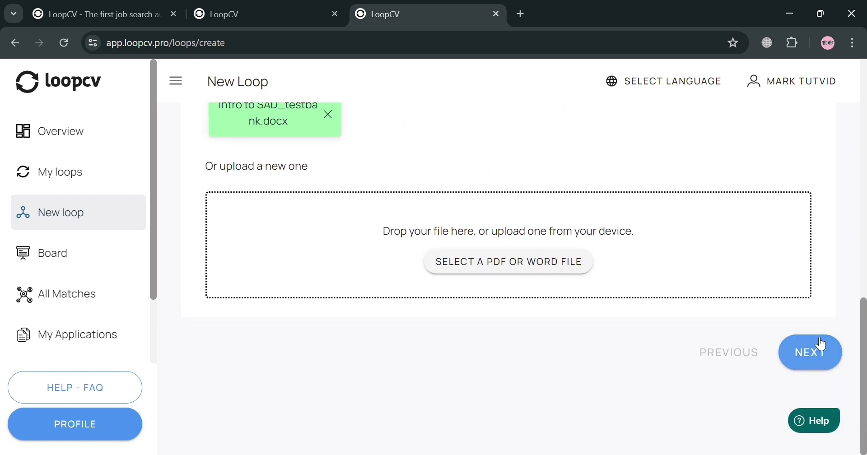
click(821, 346)
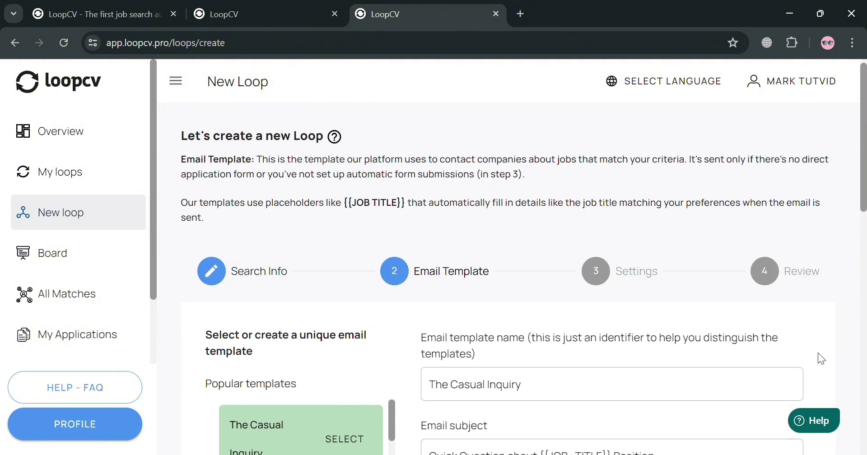
scroll(557, 354, down, 4)
scroll(429, 298, down, 2)
scroll(509, 195, up, 2)
click(544, 262)
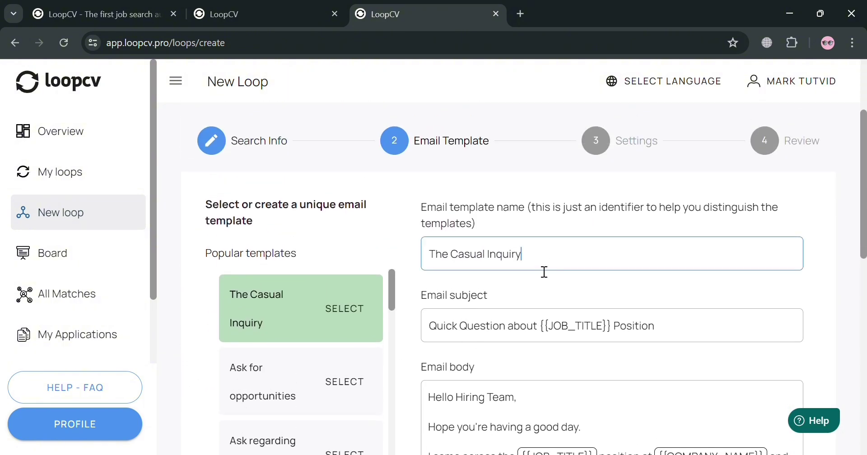
click(570, 332)
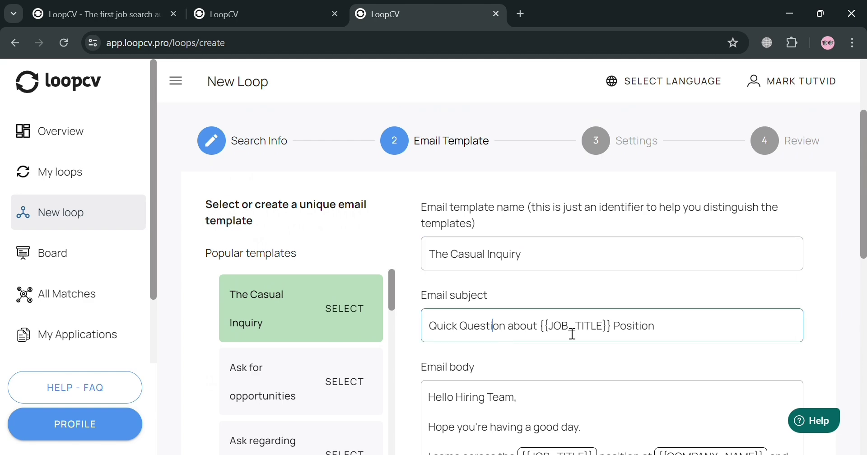
scroll(689, 300, down, 1)
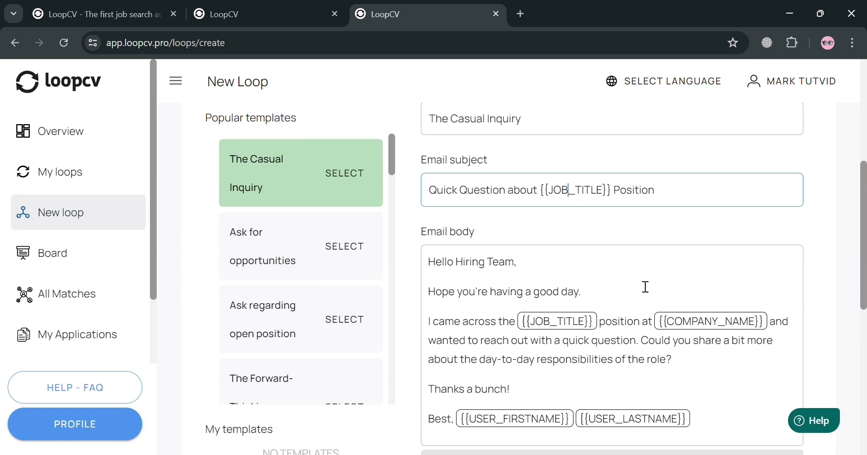
click(497, 287)
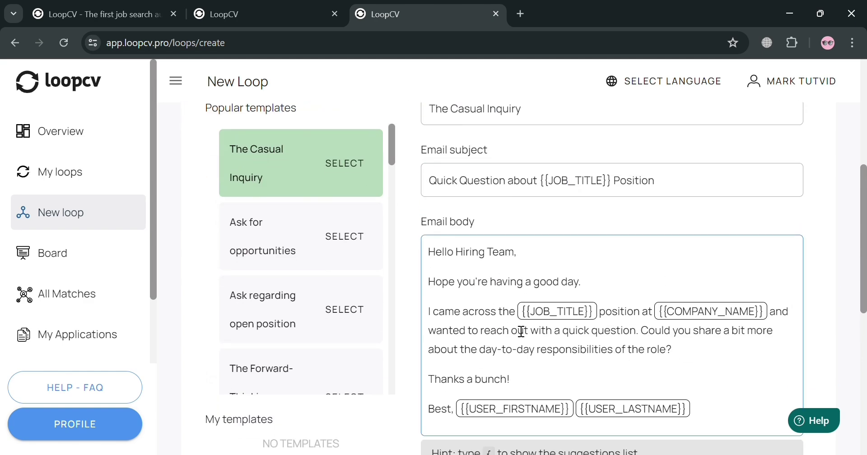
scroll(467, 389, down, 3)
scroll(519, 329, up, 1)
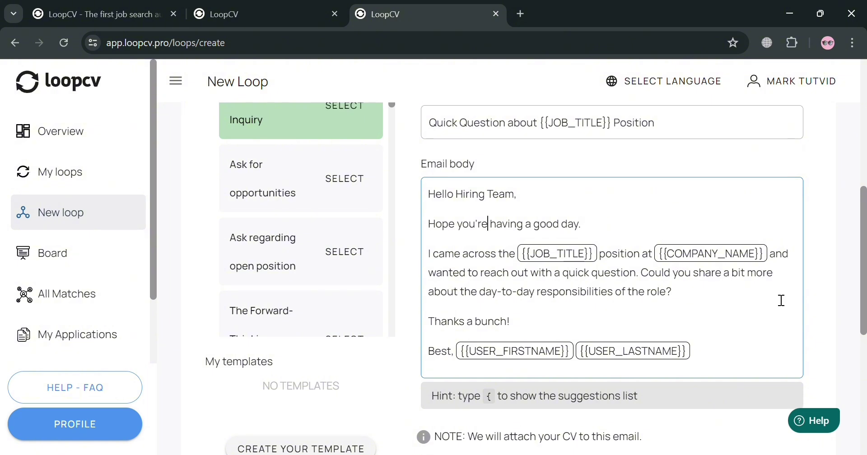
scroll(521, 327, down, 1)
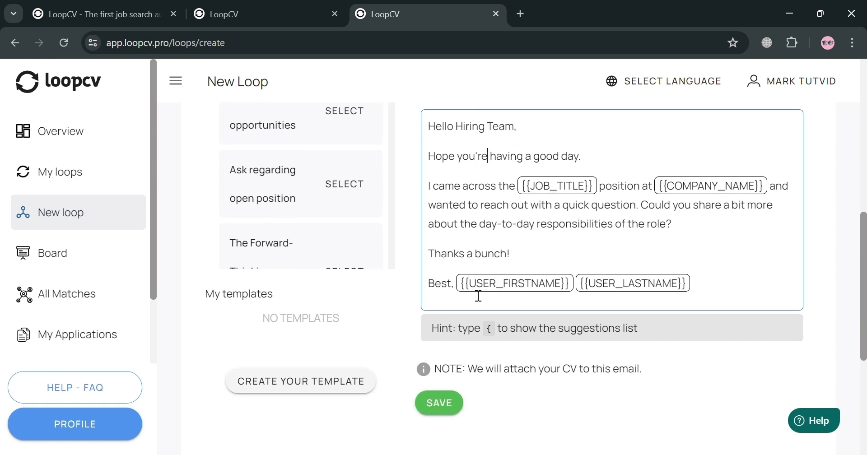
scroll(359, 333, up, 1)
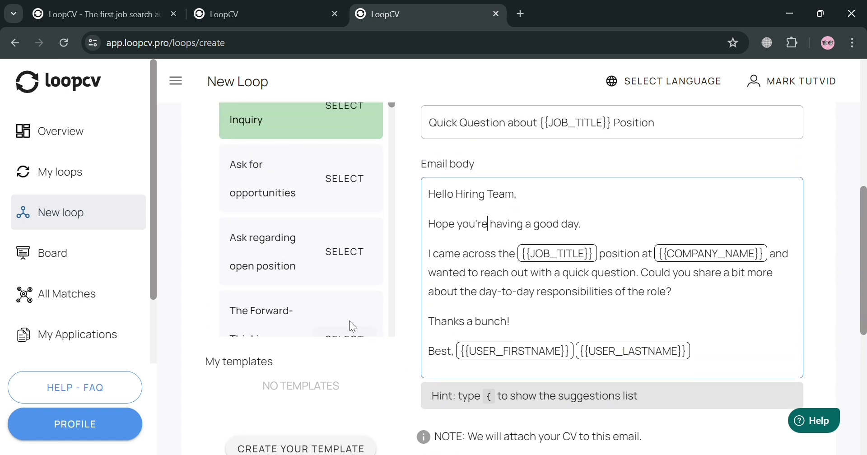
scroll(305, 205, down, 1)
scroll(306, 206, up, 1)
click(291, 250)
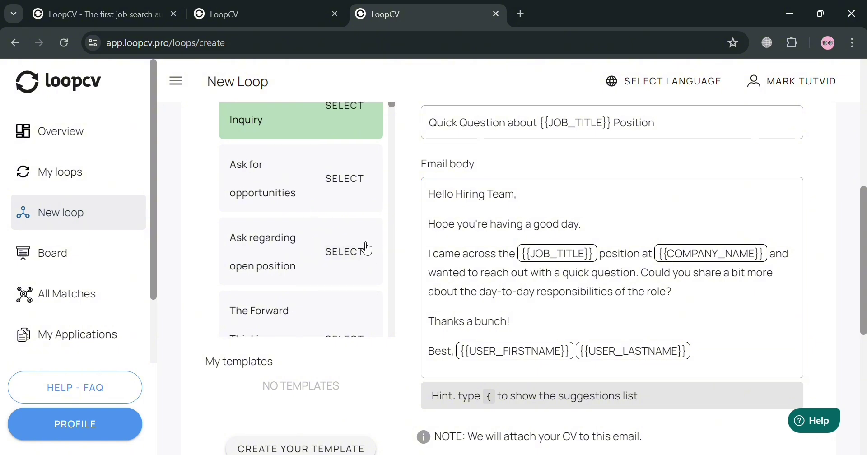
- Select the 'Ask regarding open position' email template and read through its text
click(351, 256)
scroll(518, 240, up, 1)
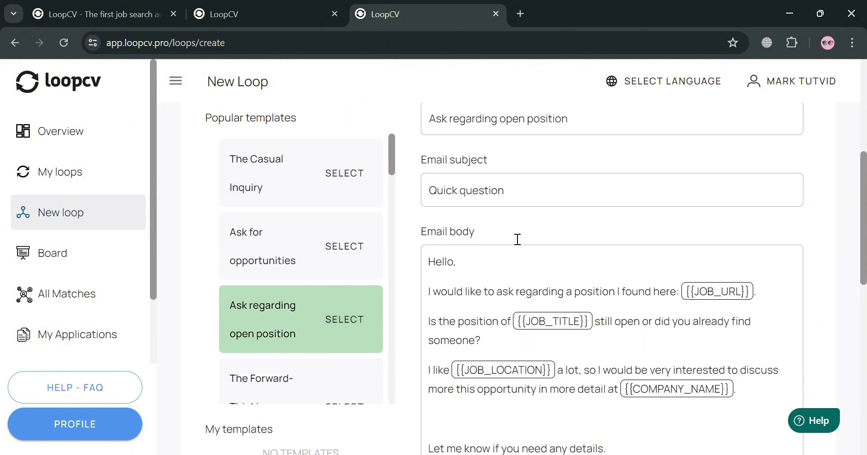
scroll(500, 234, up, 3)
scroll(519, 283, down, 4)
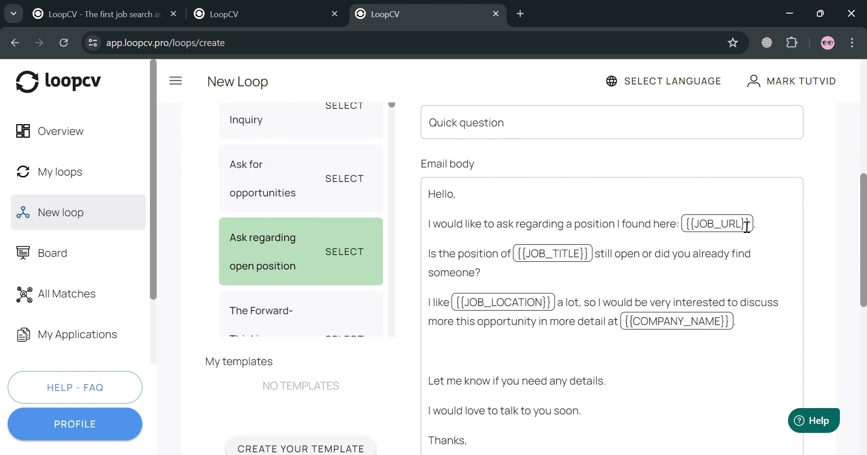
scroll(523, 288, down, 1)
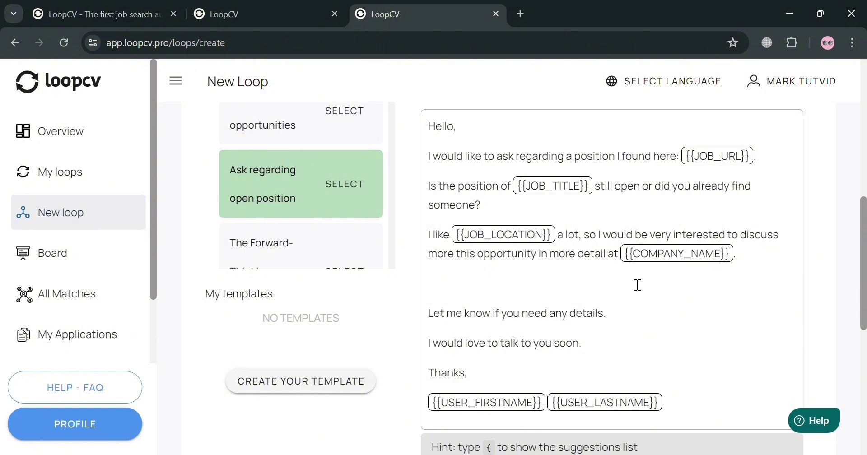
scroll(621, 274, down, 1)
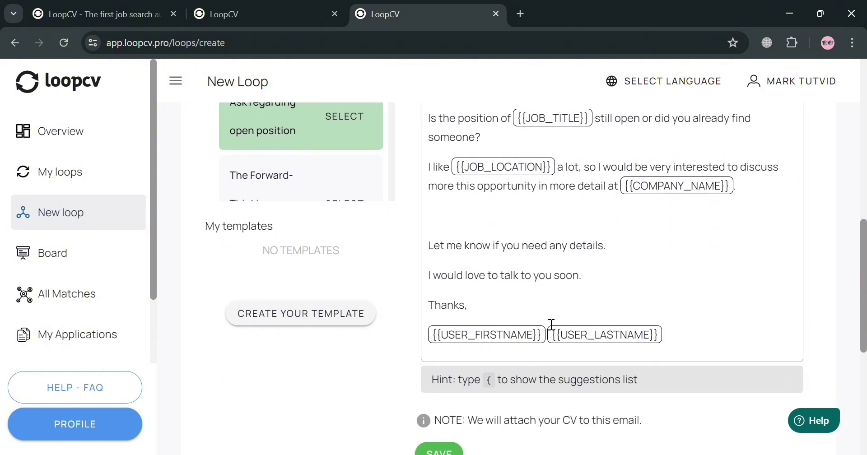
scroll(486, 351, down, 2)
scroll(481, 348, up, 1)
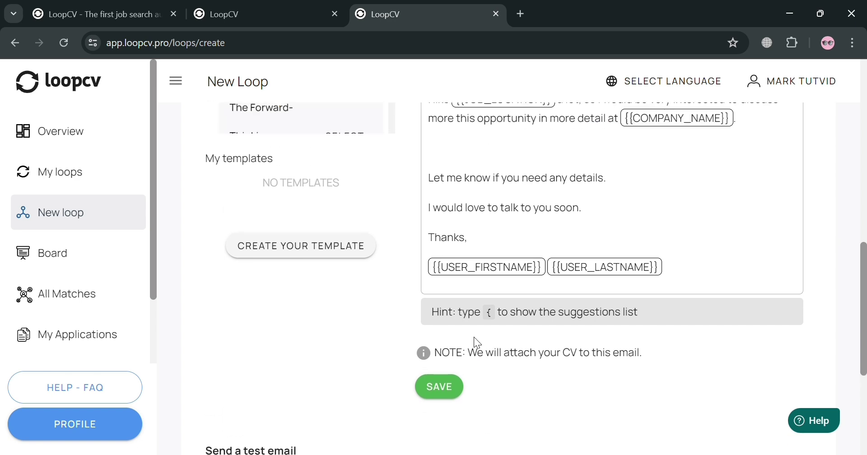
- Start a custom email template holding only company, job and user name placeholders
click(341, 255)
scroll(343, 267, down, 2)
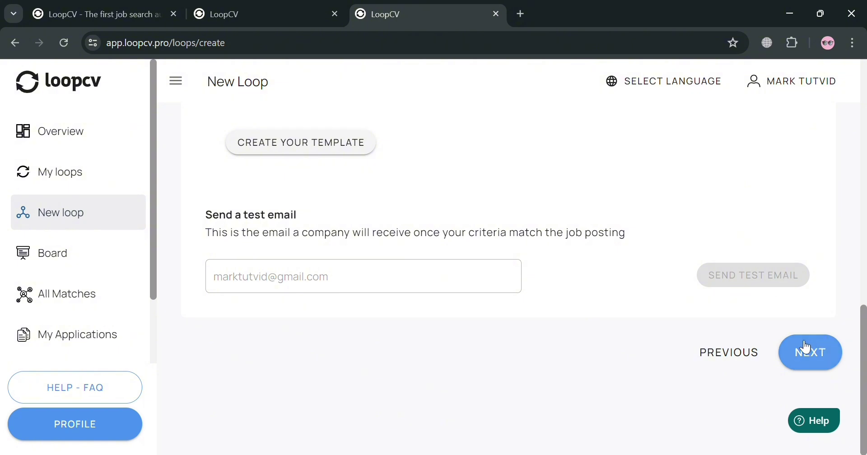
scroll(423, 223, up, 5)
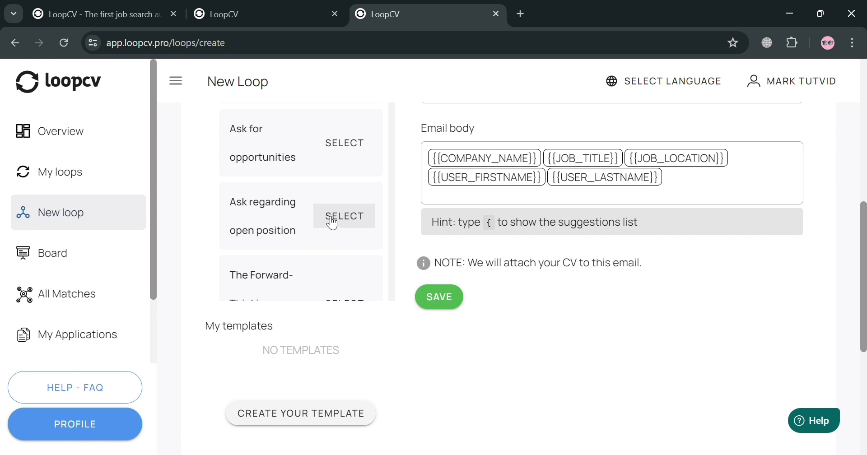
- Choose the 'Ask for opportunities' template, save it, and send a test email
click(333, 224)
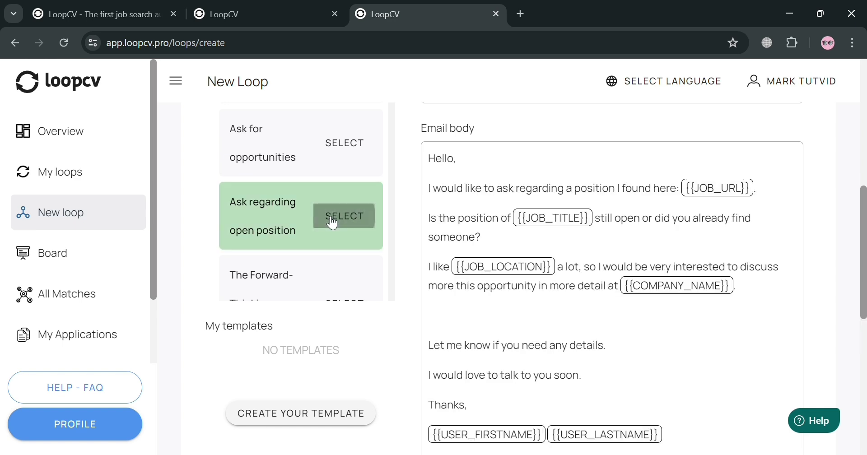
click(345, 142)
scroll(412, 188, up, 3)
scroll(374, 219, down, 3)
scroll(570, 274, down, 3)
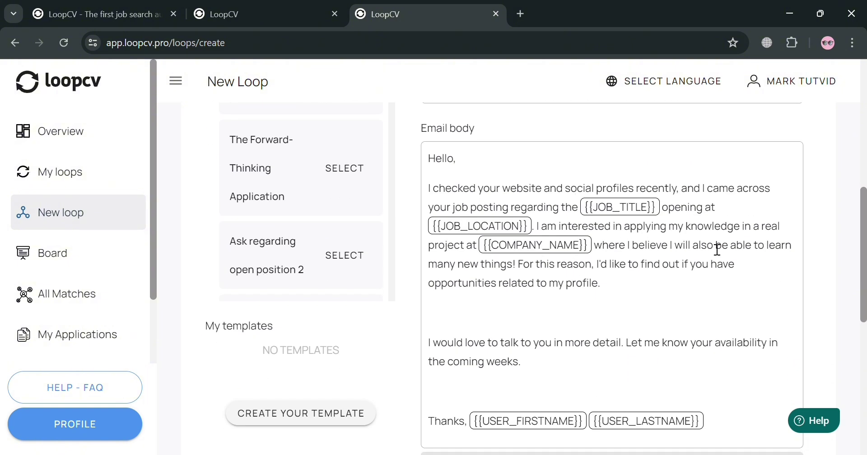
scroll(605, 261, down, 1)
scroll(576, 259, down, 1)
scroll(576, 258, down, 3)
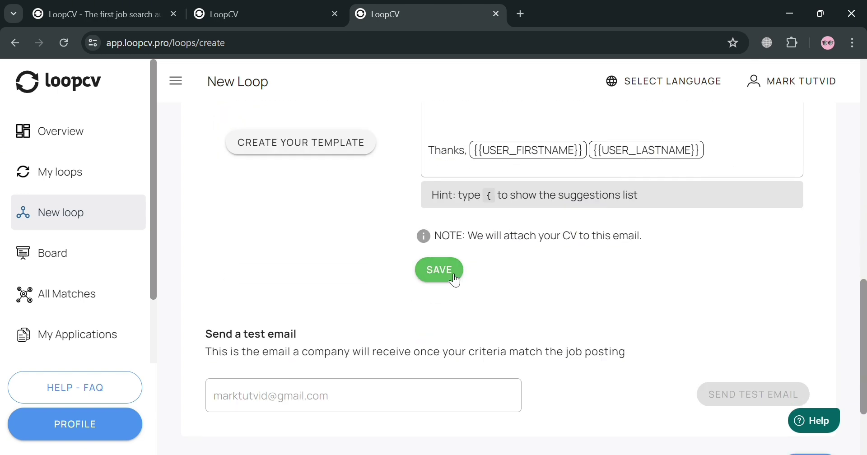
click(454, 277)
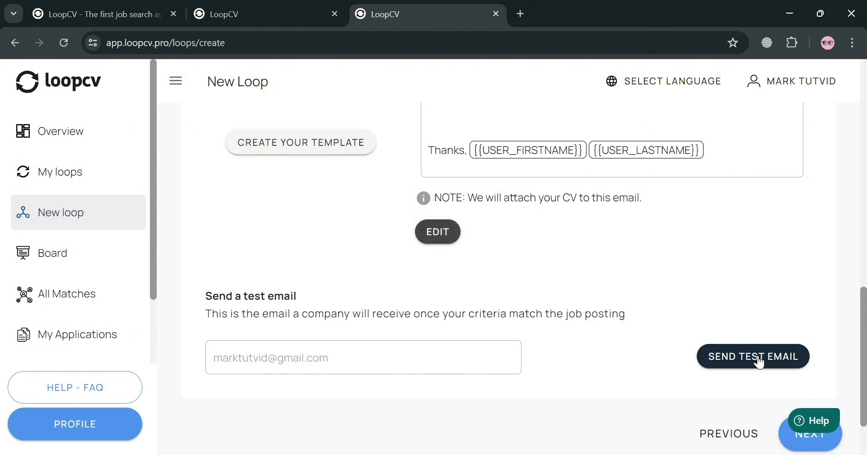
click(738, 356)
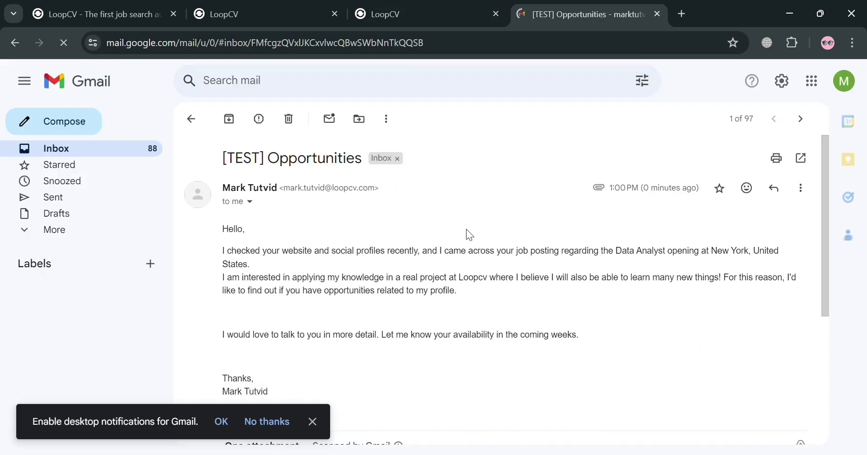
- Review the '[TEST] Opportunities' email in Gmail, highlighting the Data Analyst text, then return to LoopCV
scroll(388, 298, down, 2)
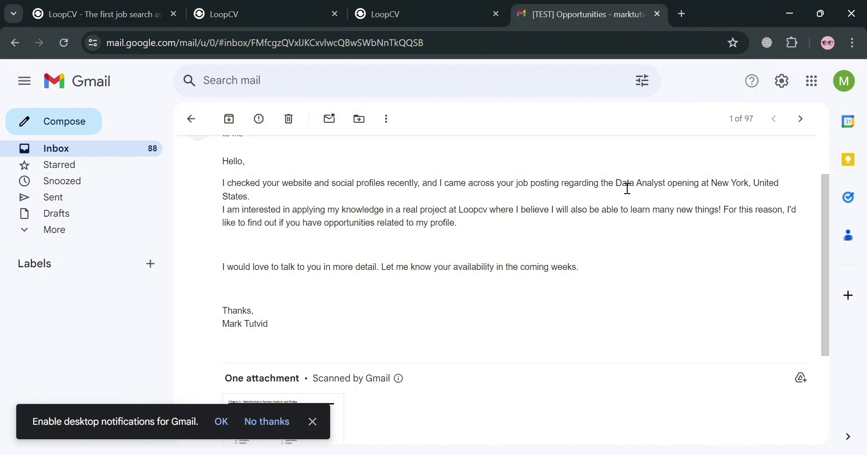
drag(616, 186, 743, 197)
click(743, 197)
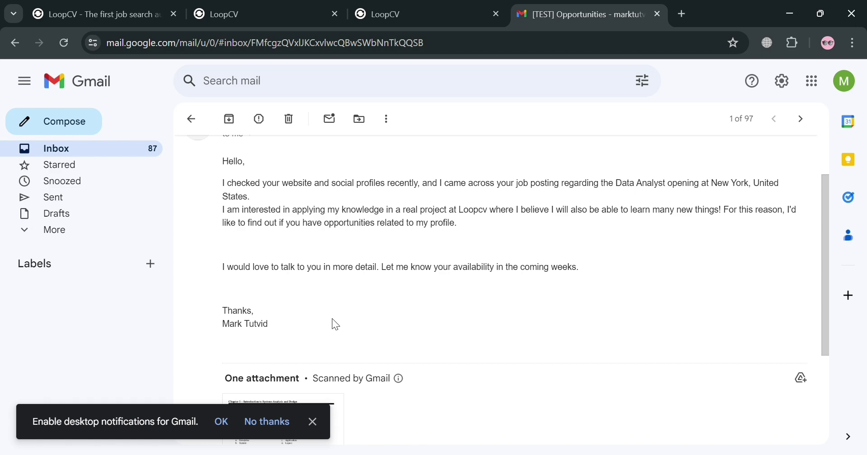
scroll(335, 334, down, 3)
scroll(324, 318, up, 2)
scroll(316, 334, down, 2)
scroll(516, 240, up, 5)
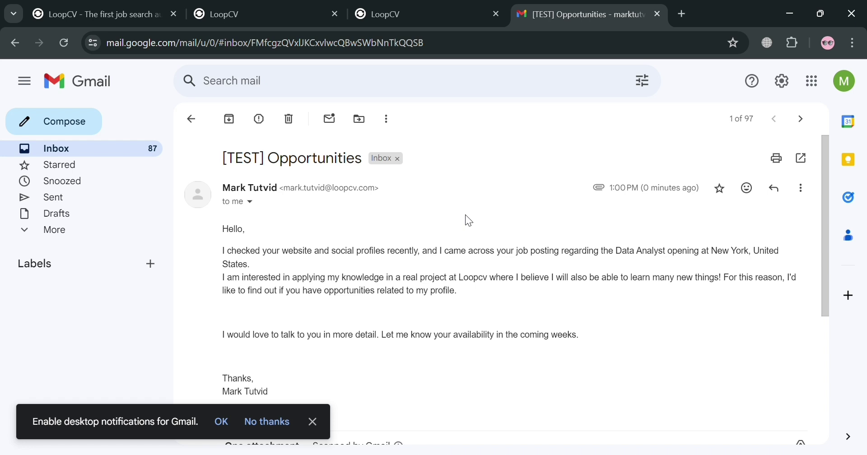
click(450, 14)
- Close the Gmail test-email tab and advance the loop to its Settings step
click(658, 14)
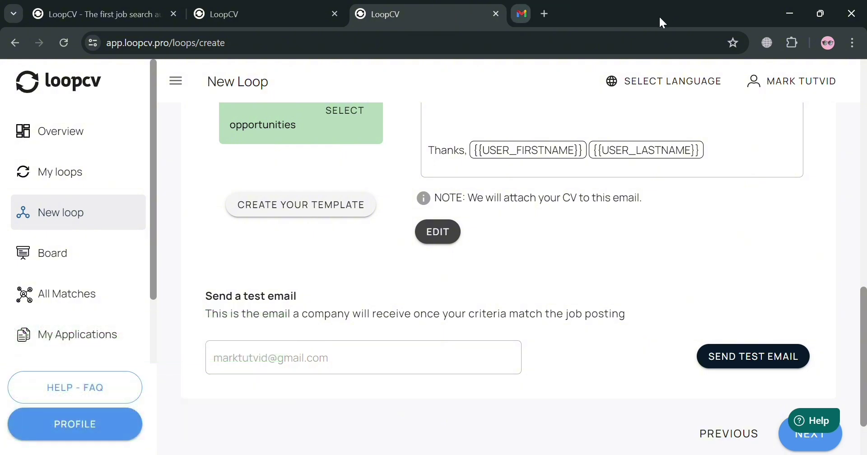
scroll(865, 256, down, 2)
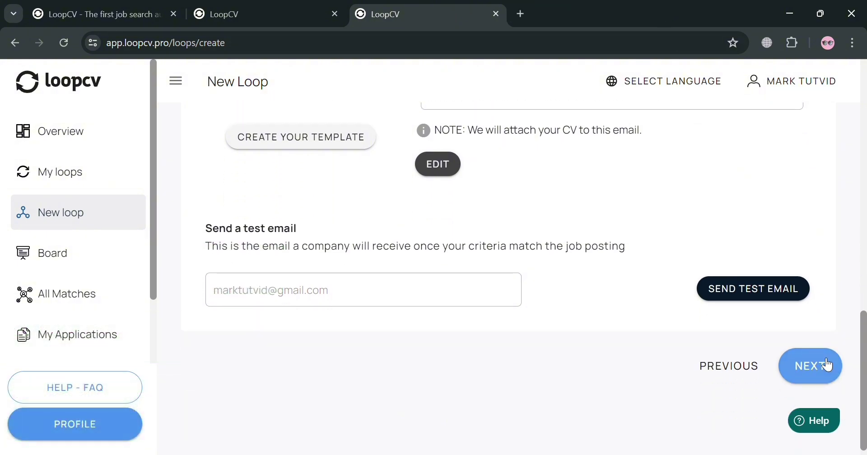
click(820, 362)
- Install the auto-apply Chrome extension from the Settings step
scroll(797, 358, up, 1)
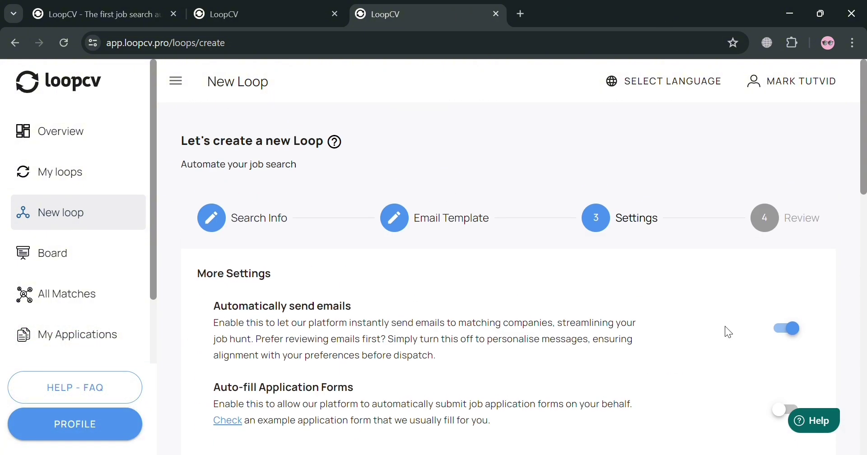
scroll(632, 215, down, 3)
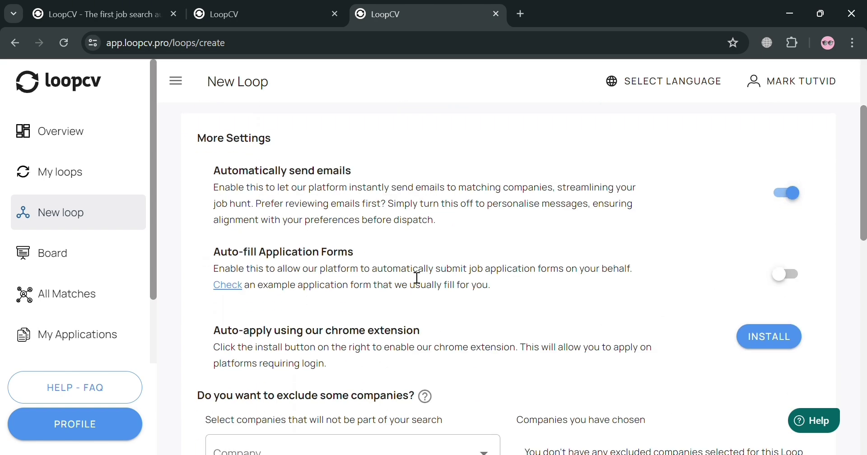
scroll(814, 249, down, 3)
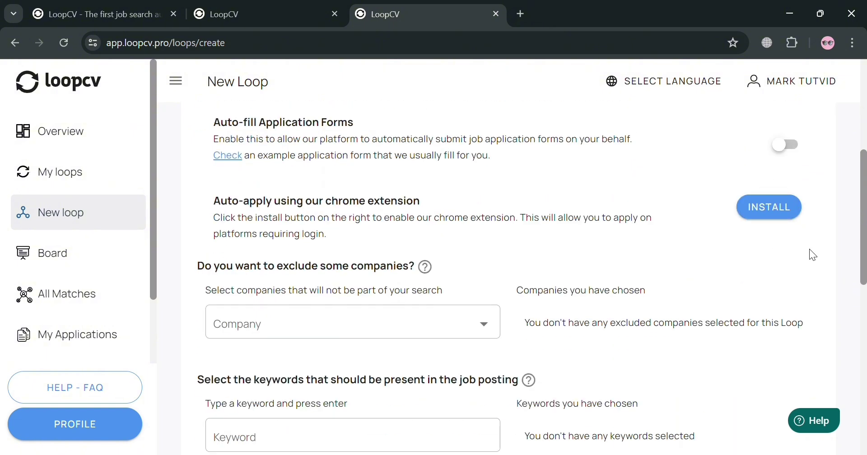
click(783, 198)
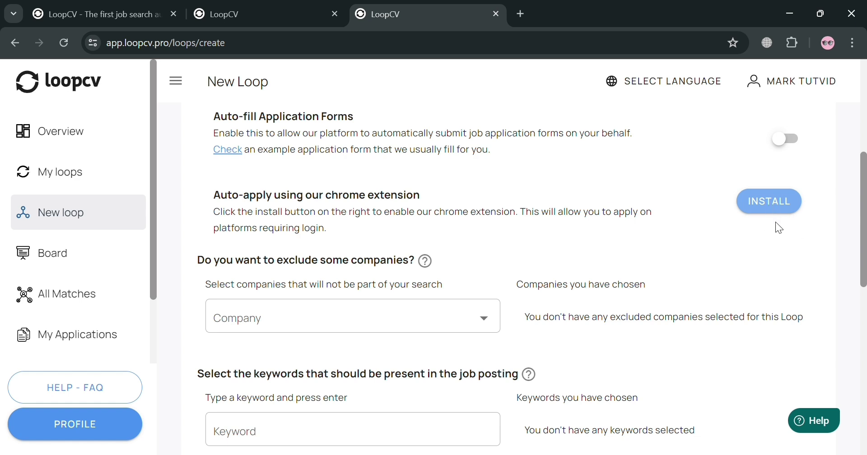
scroll(416, 262, down, 1)
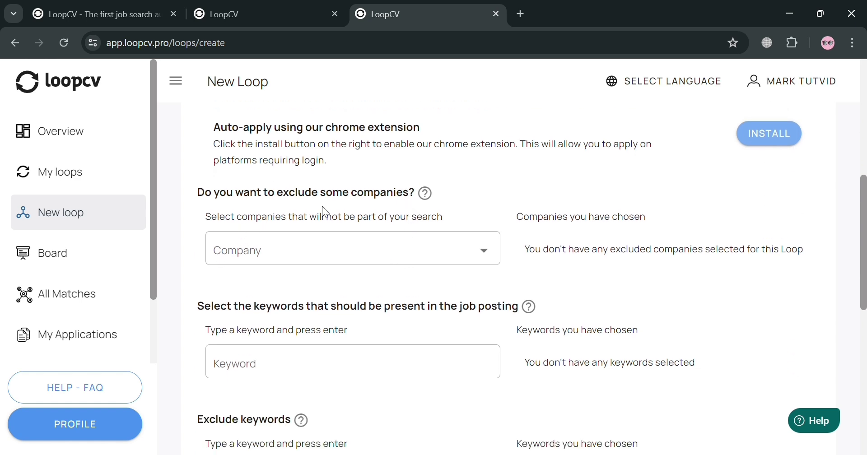
click(485, 255)
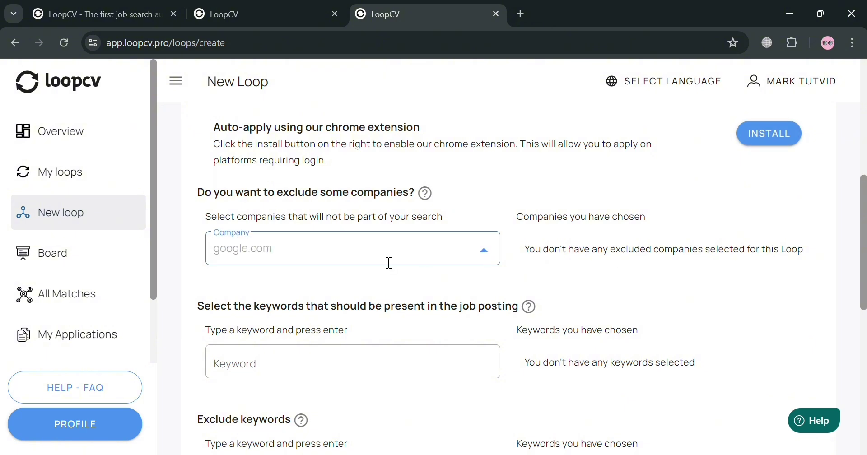
text(Canva.com)
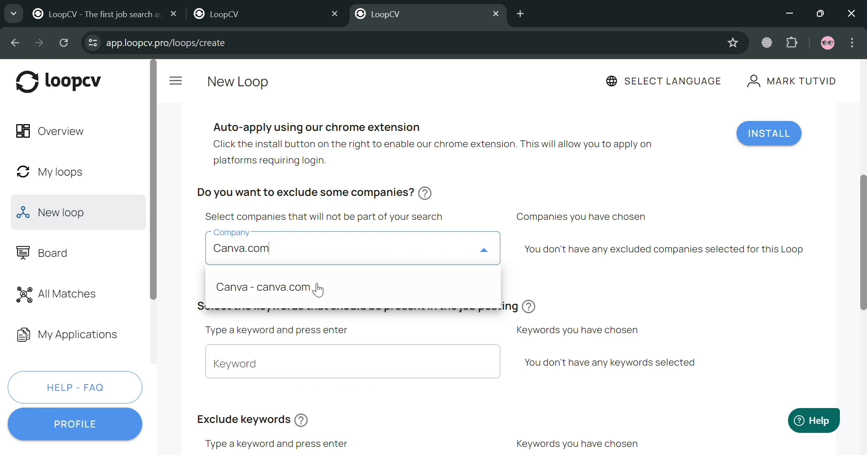
click(323, 297)
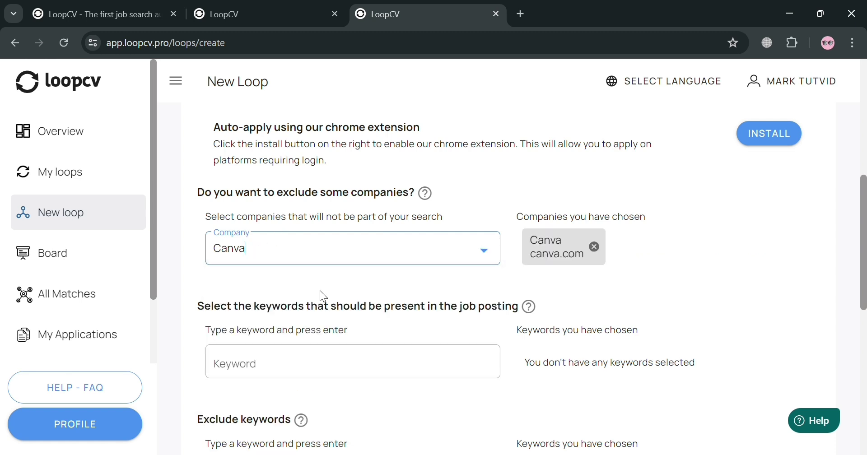
text(Amazon)
click(386, 300)
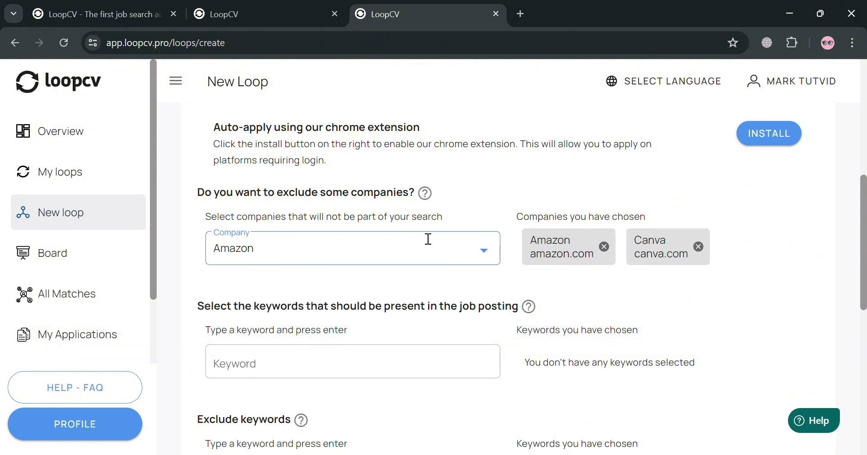
click(605, 247)
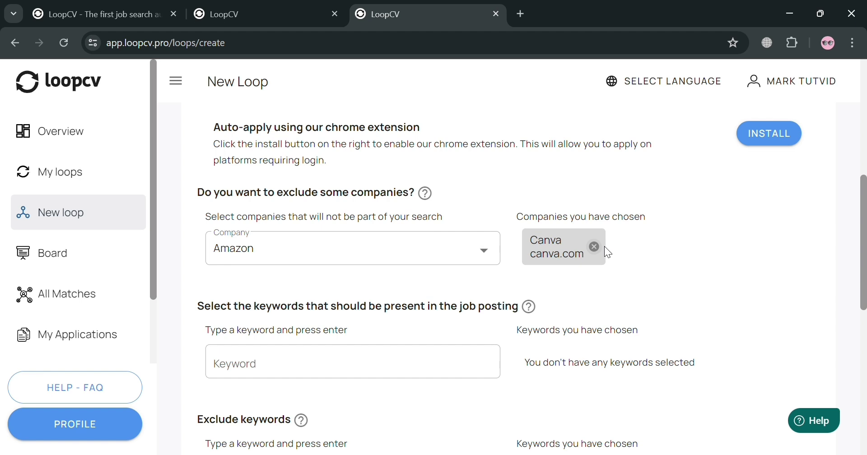
click(595, 247)
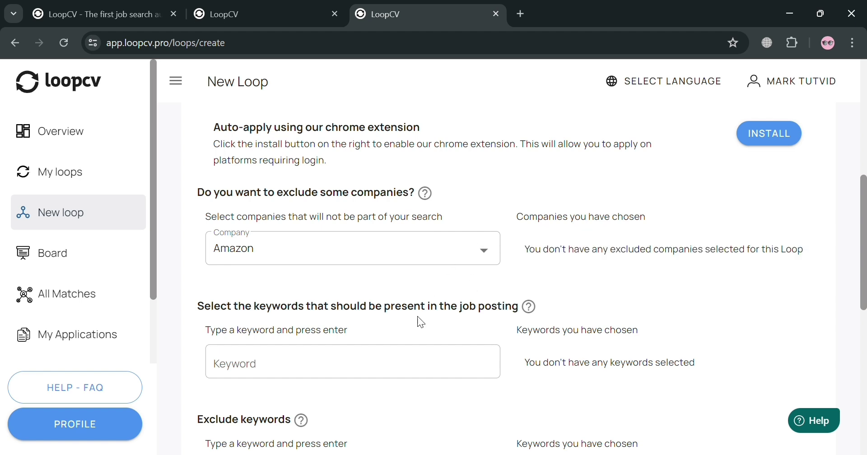
scroll(421, 322, down, 2)
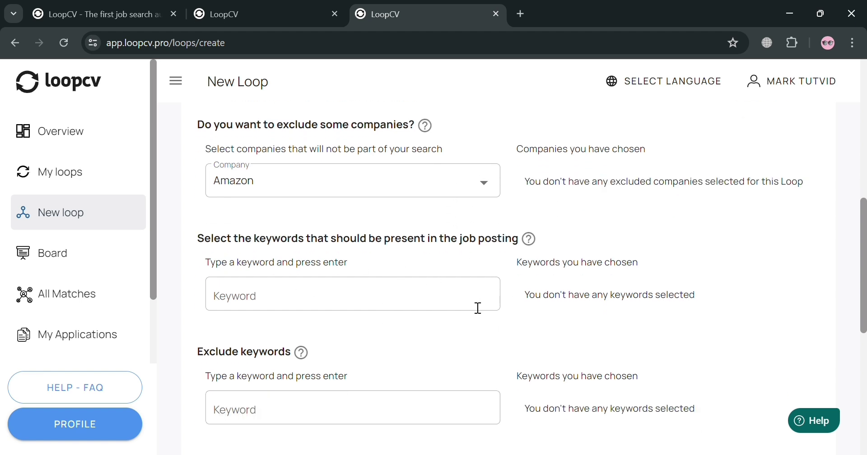
- Add 'Data analyst' and 'full time' as required job keywords
click(350, 301)
text(Data analyst)
key(Return)
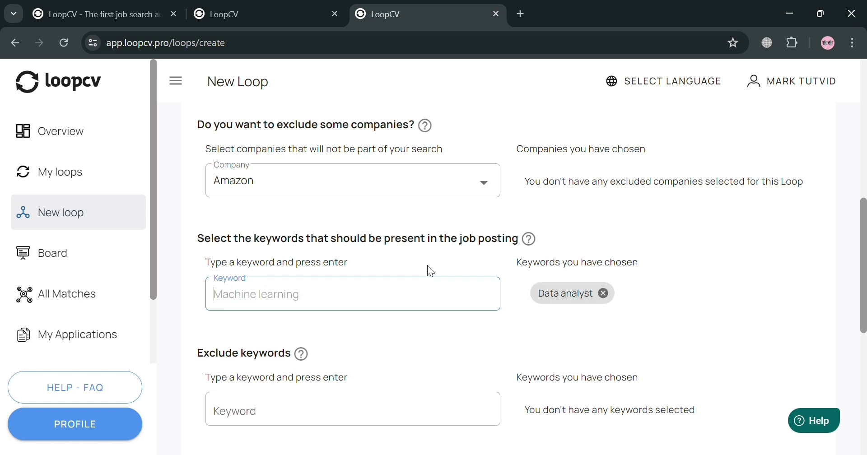
text(fu)
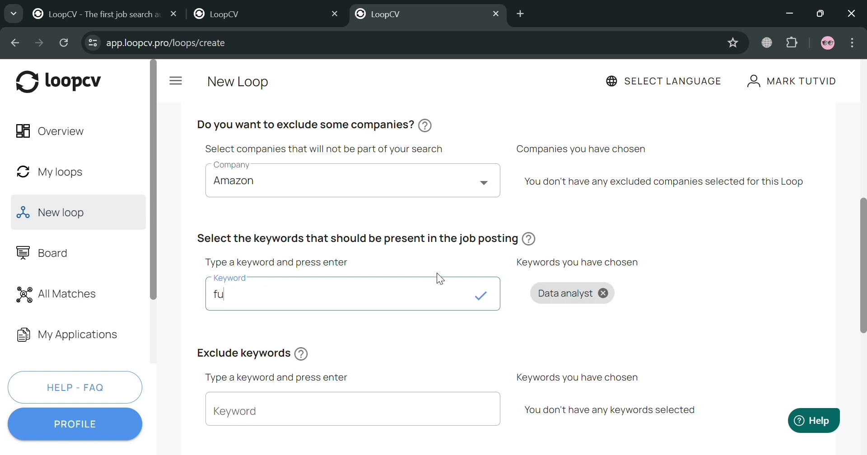
text(ll time)
key(Return)
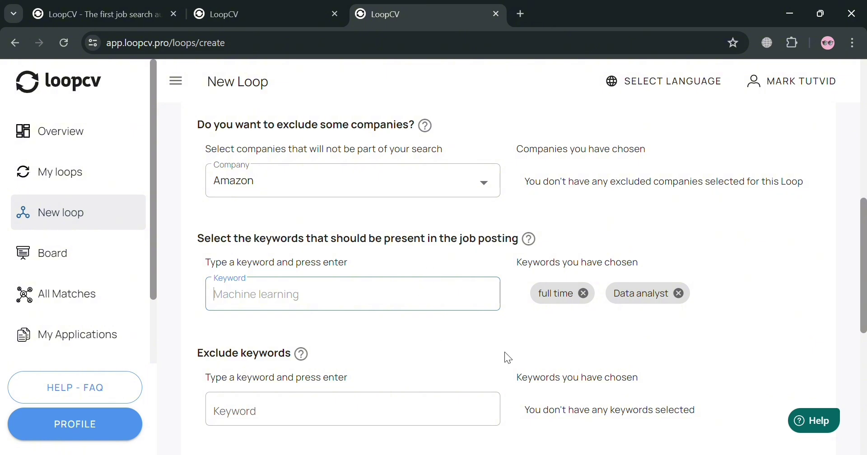
- Set the preferred job match level to High and try to proceed
scroll(502, 292, down, 1)
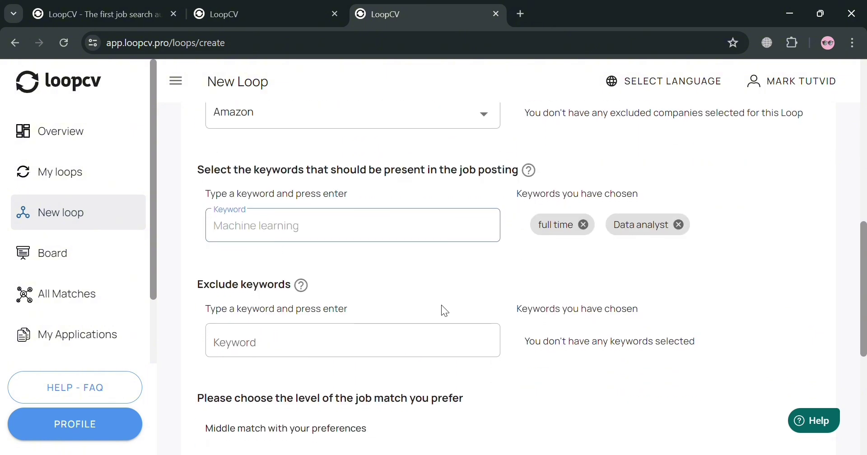
scroll(445, 311, down, 3)
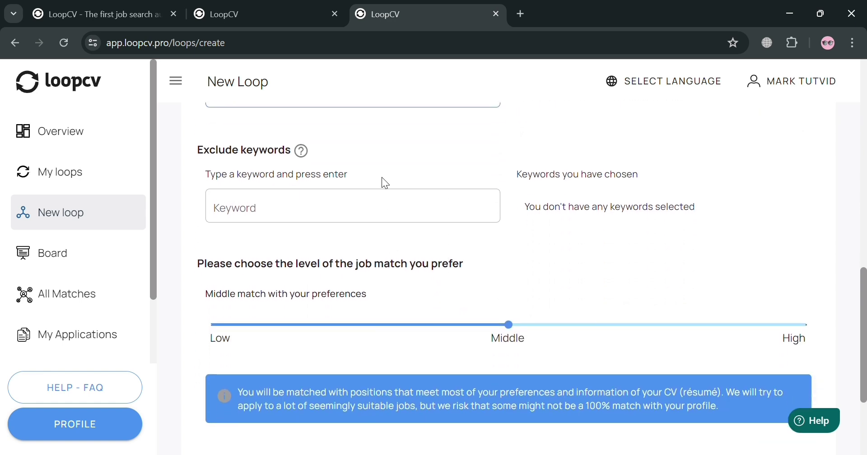
scroll(392, 272, down, 1)
scroll(391, 273, down, 2)
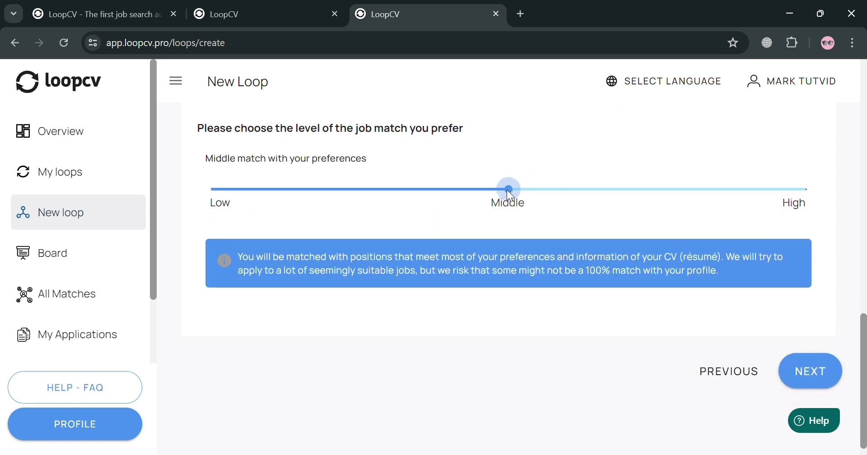
drag(508, 186, 770, 198)
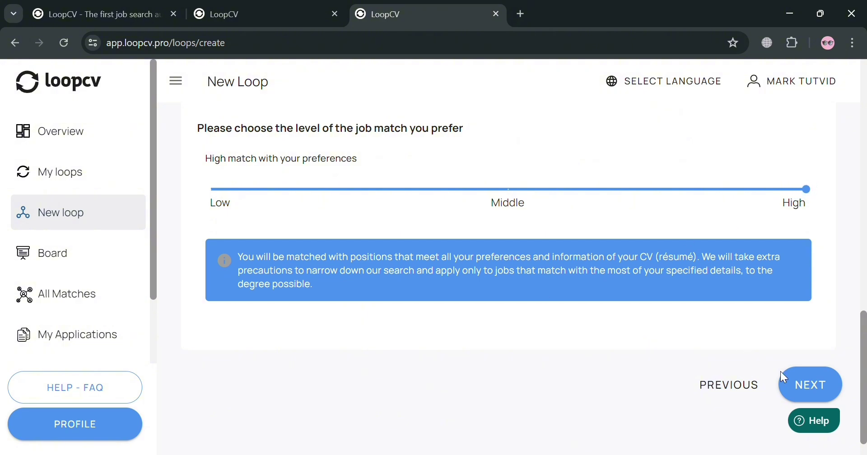
click(809, 383)
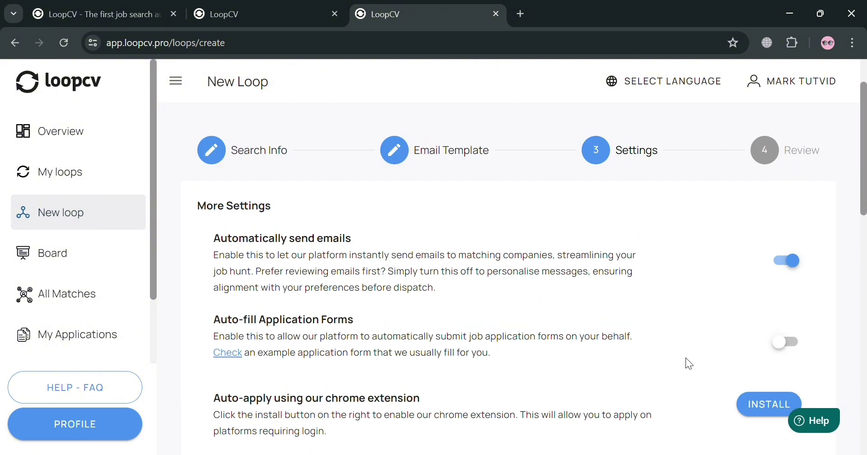
- Review the Data Analyst loop settings for New York and start the loop
scroll(686, 357, down, 15)
click(813, 357)
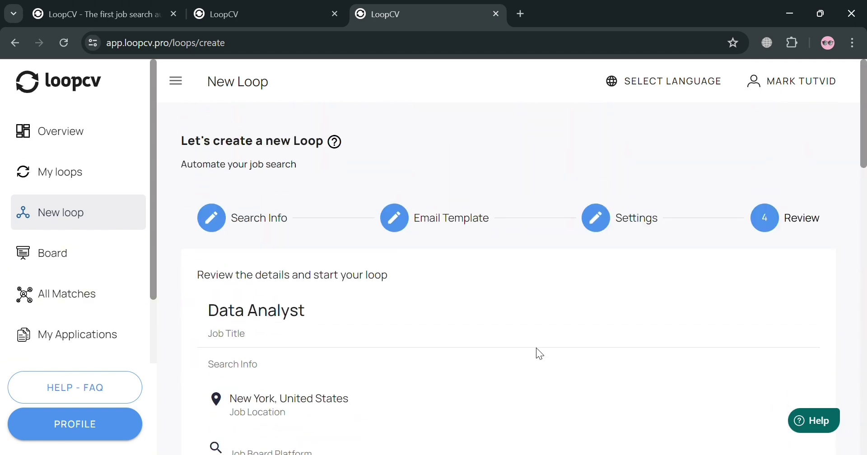
scroll(541, 355, down, 3)
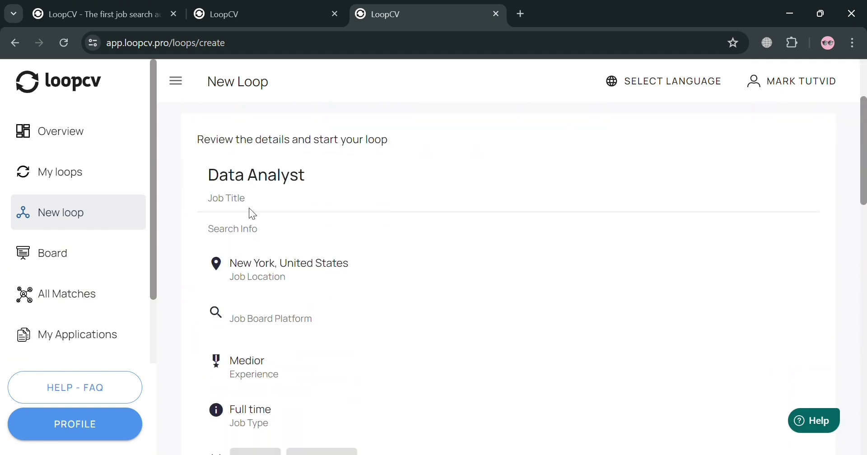
scroll(254, 276, down, 6)
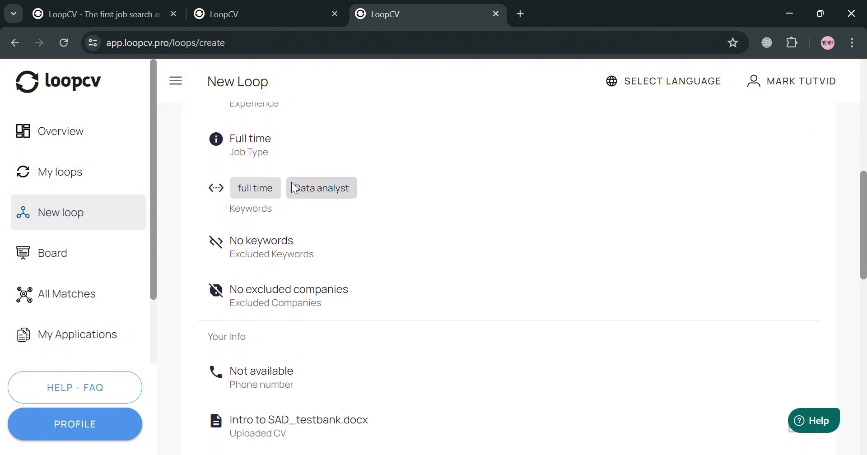
scroll(294, 258, down, 2)
scroll(285, 278, down, 2)
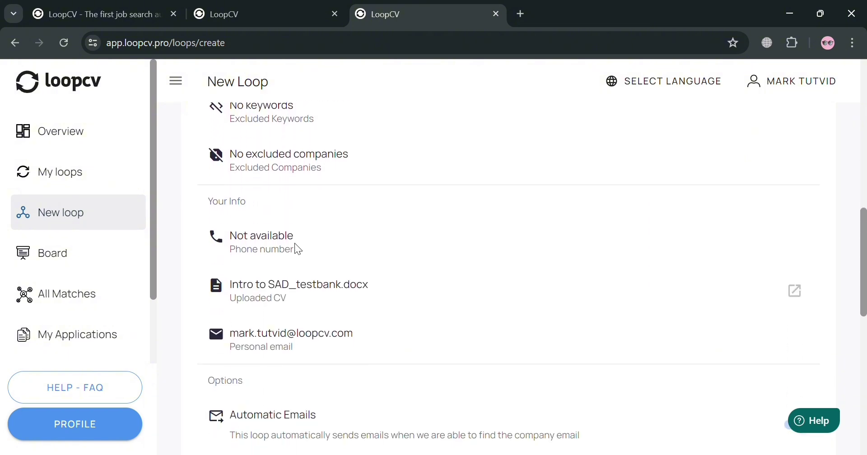
scroll(313, 326, down, 3)
scroll(313, 327, down, 3)
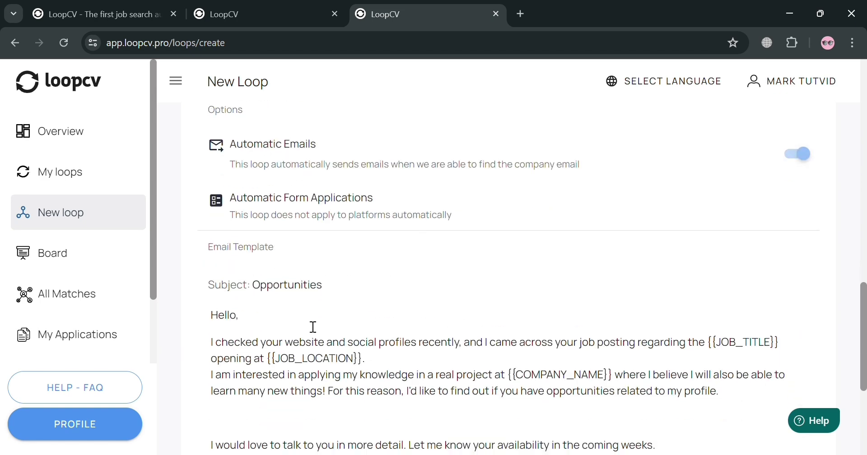
scroll(318, 329, down, 1)
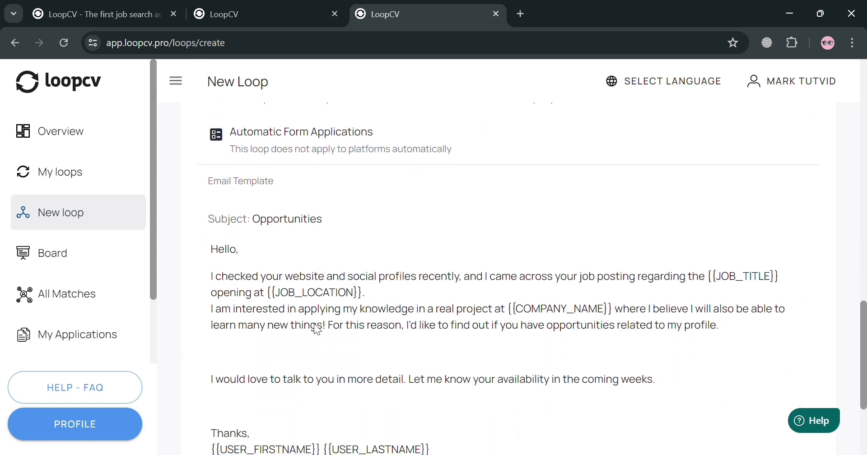
scroll(318, 329, down, 2)
scroll(316, 330, down, 2)
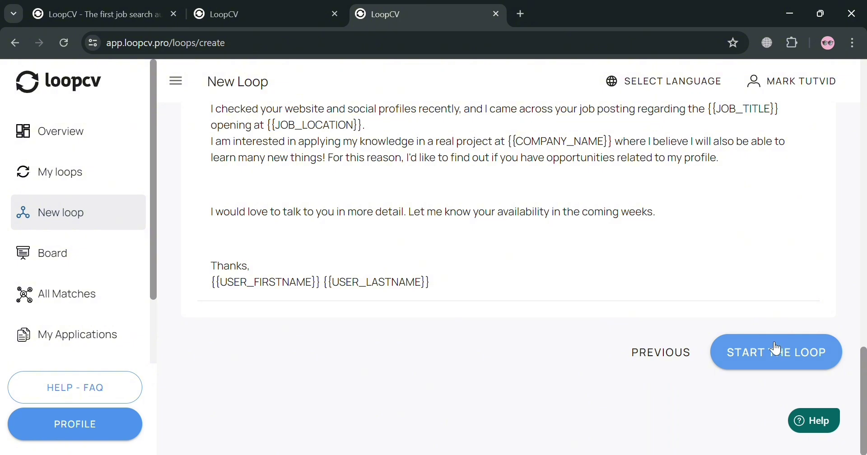
click(760, 368)
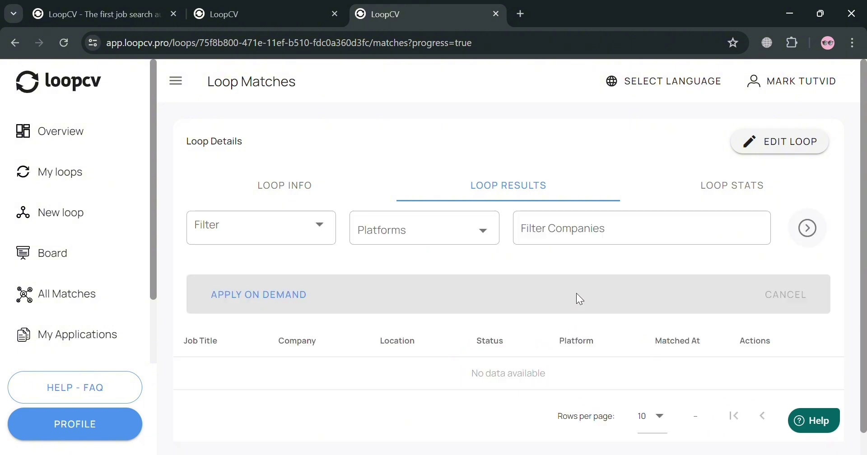
scroll(525, 290, down, 1)
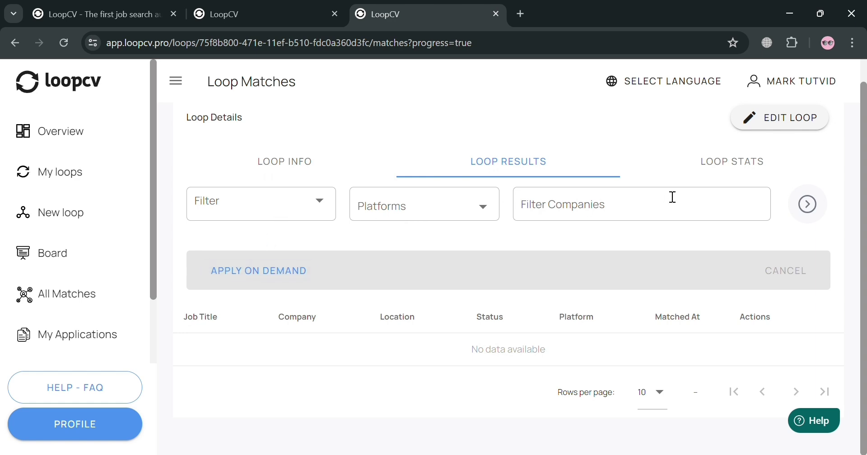
click(716, 167)
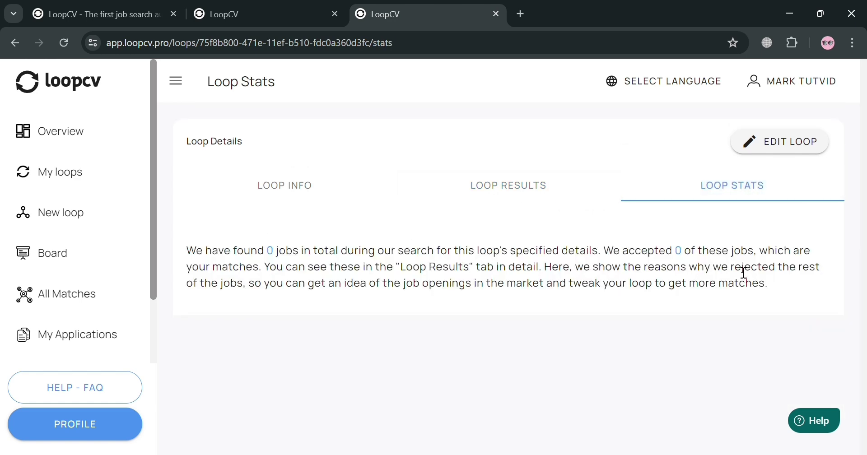
click(527, 185)
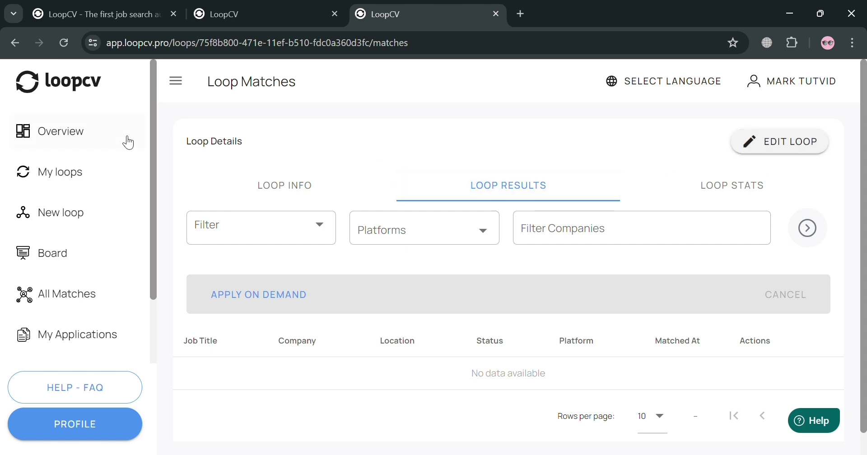
- In My loops, enable emails and automated form applications, then begin creating another loop
click(70, 173)
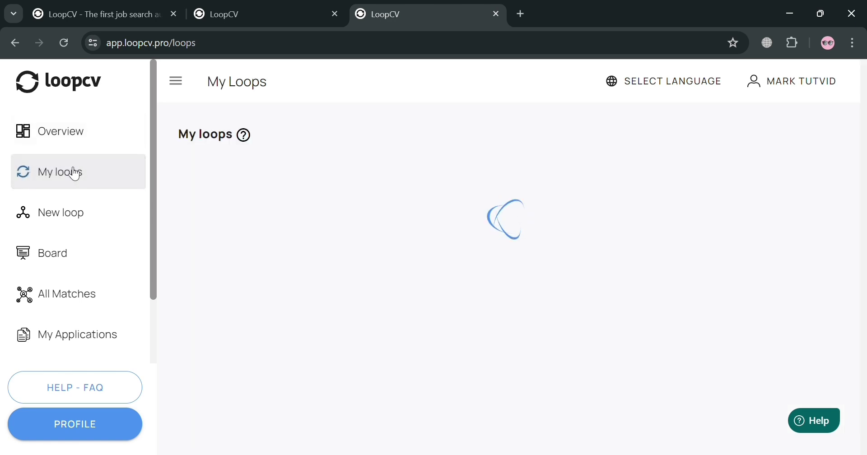
mouse_move(219, 241)
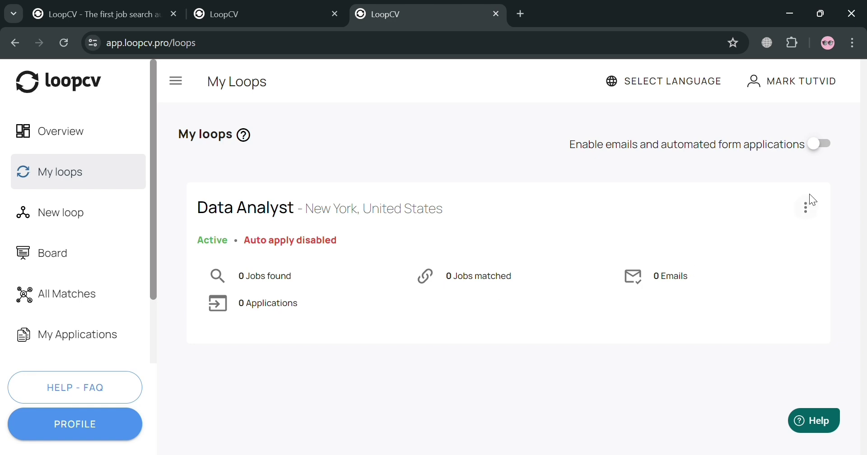
click(826, 146)
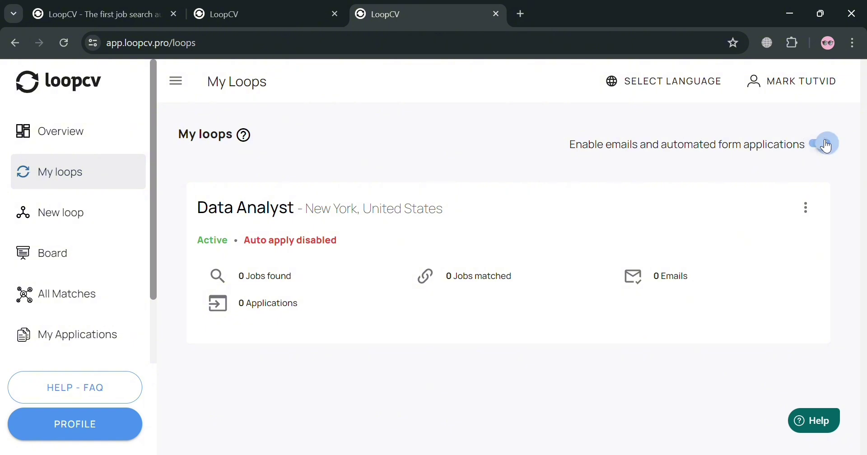
click(93, 217)
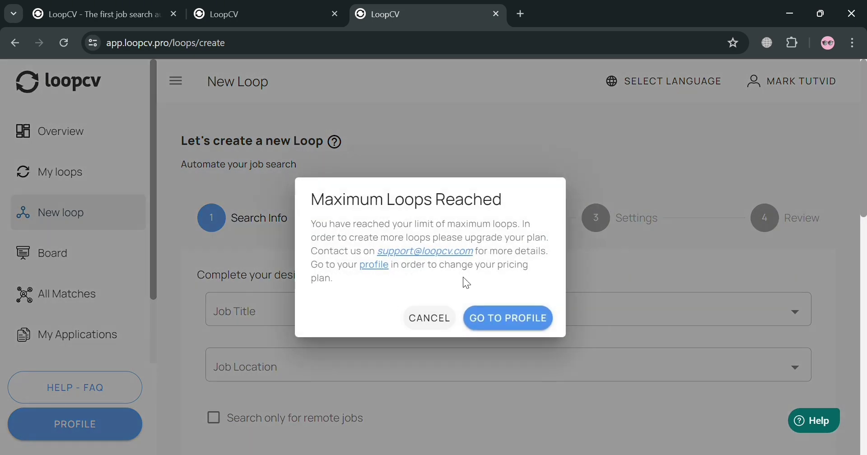
- Dismiss the Maximum Loops Reached warning and go to the Kanban Board
click(452, 323)
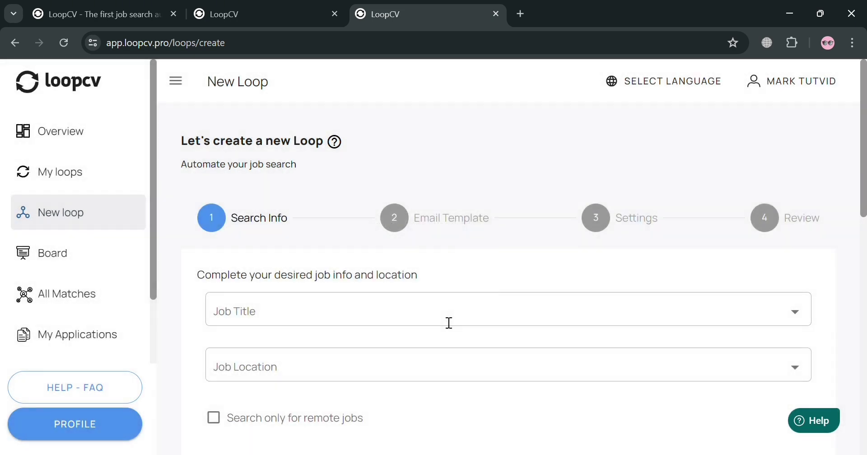
scroll(383, 312, down, 2)
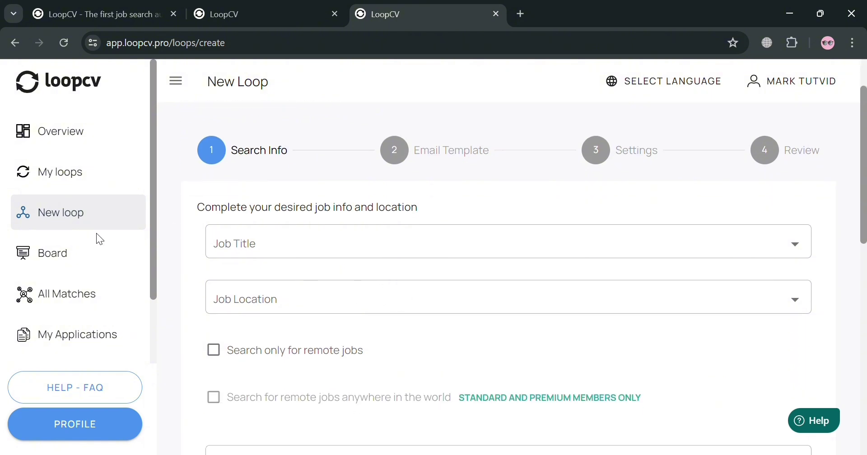
click(83, 252)
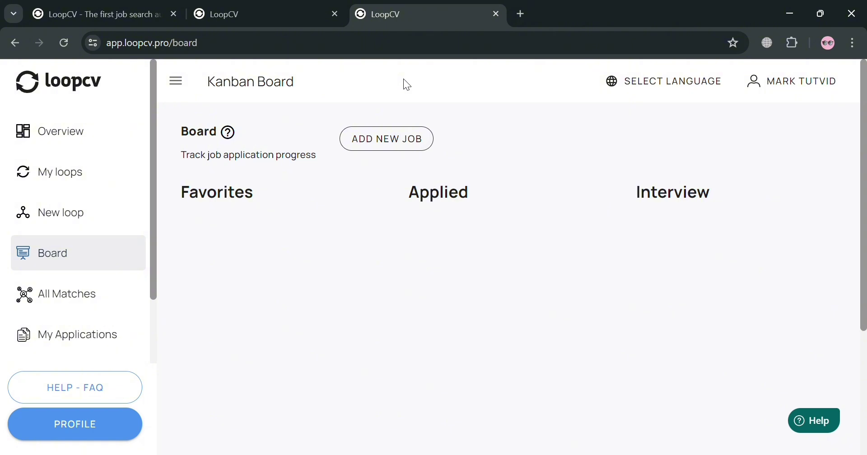
- Open the Add New Job form on the board and close it without saving
click(403, 140)
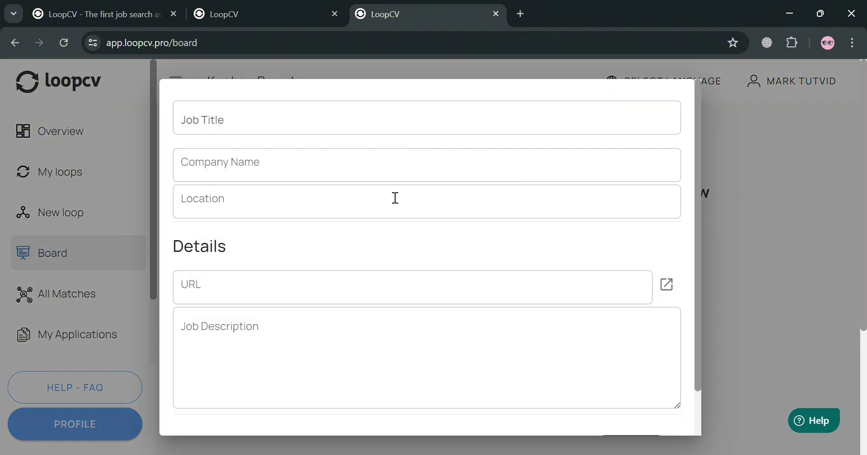
scroll(324, 287, down, 2)
scroll(317, 297, up, 2)
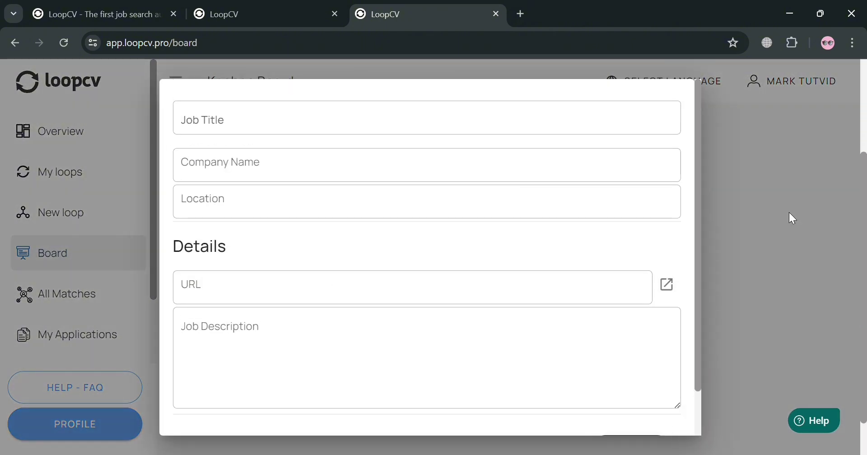
click(813, 235)
- On All Matches, try the All matches filter, platform list and company search
click(56, 309)
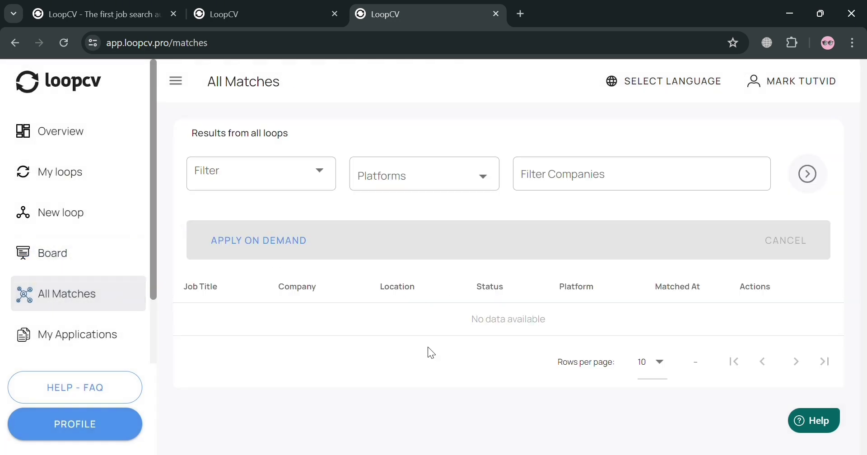
click(315, 184)
click(316, 186)
click(515, 183)
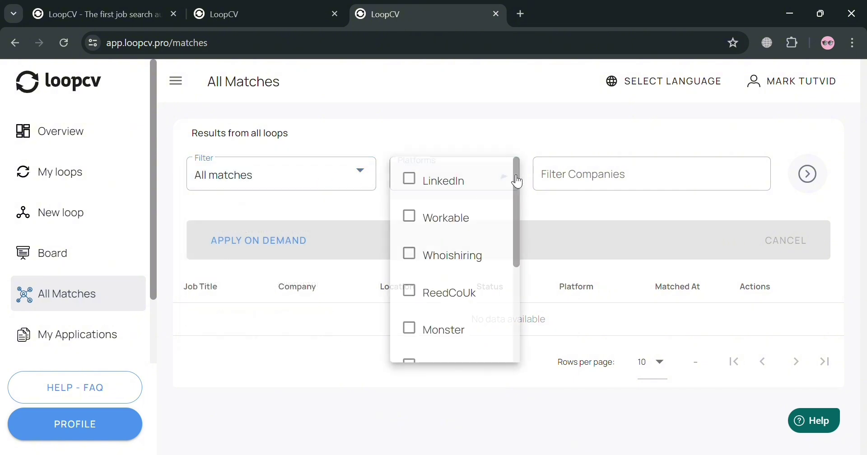
click(649, 180)
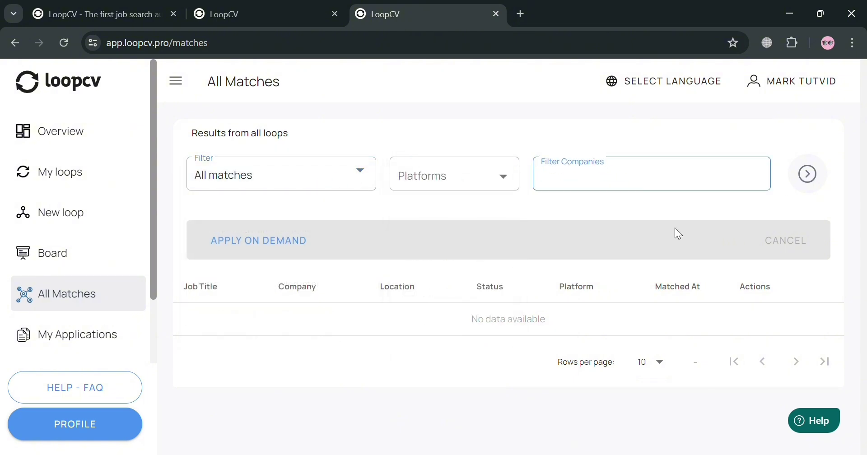
click(772, 228)
click(823, 181)
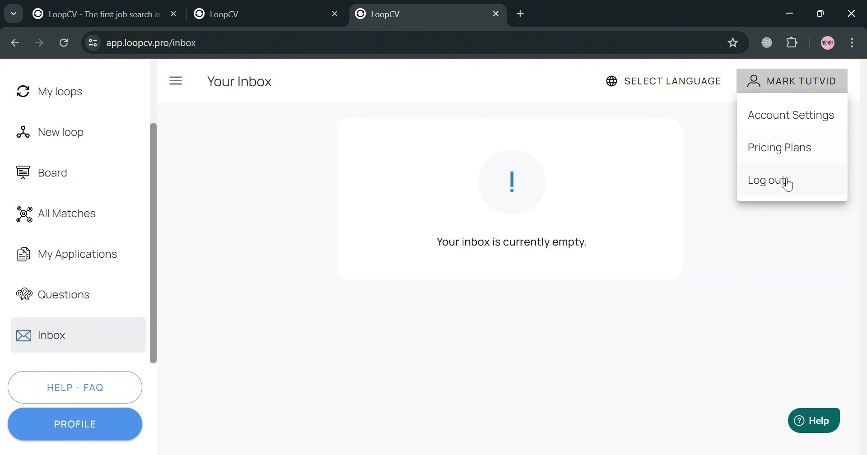
- Browse the Basic, Standard and Premium Looper plans on the Pricing Plans page
click(815, 155)
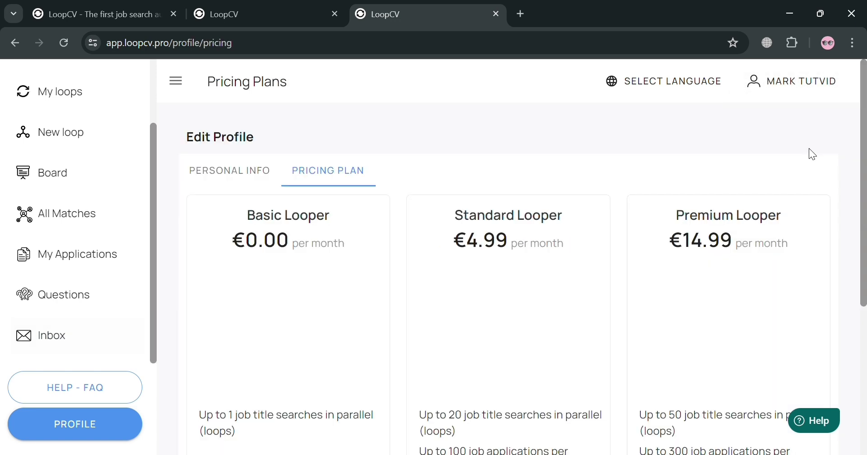
scroll(650, 171, down, 2)
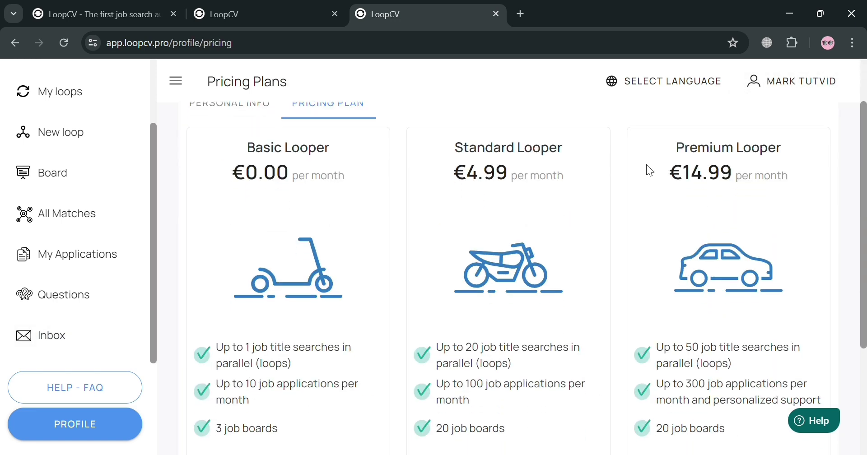
scroll(590, 241, up, 1)
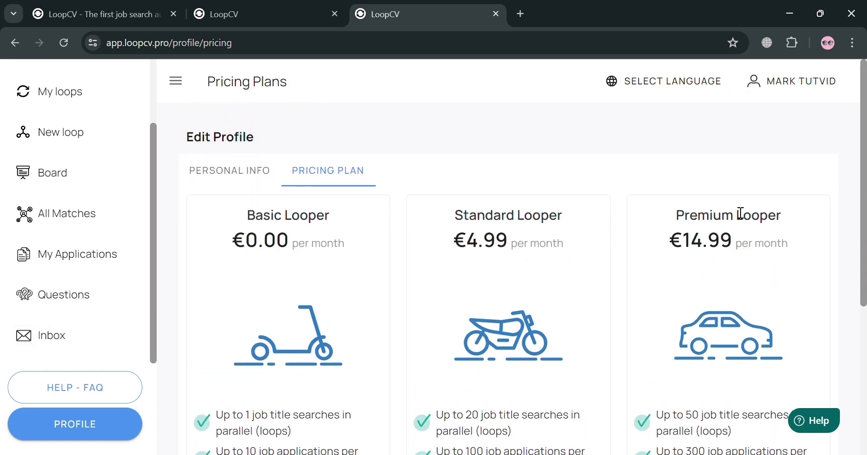
scroll(196, 166, down, 1)
scroll(203, 198, up, 1)
scroll(452, 202, down, 2)
scroll(453, 202, down, 1)
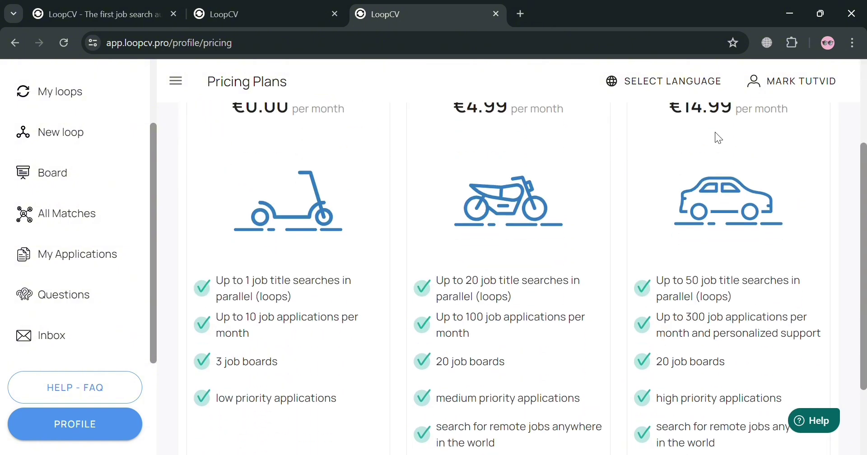